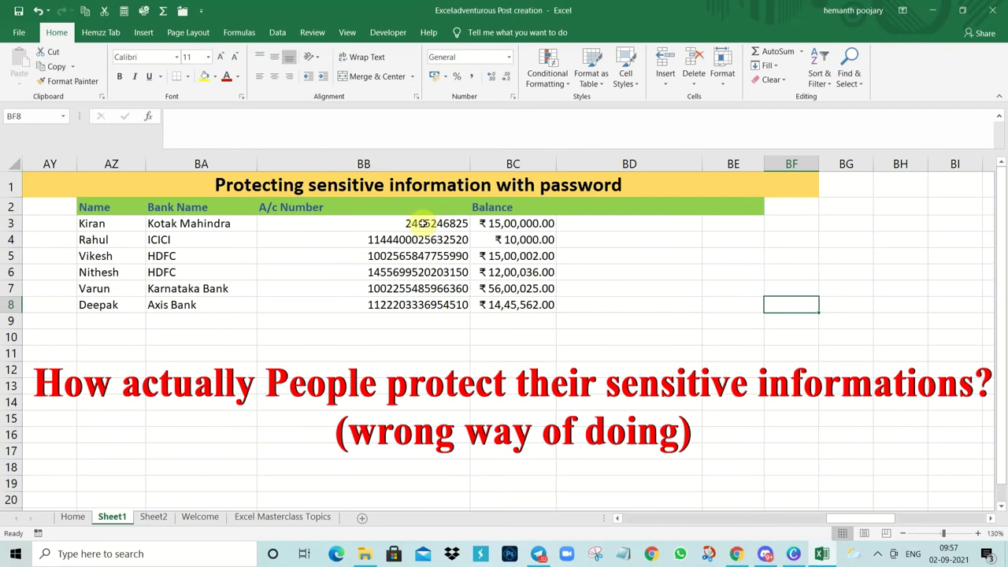
Set the account numbers in BB3:BB8 to the Webdings font so they show as symbols.
left_click_drag(424, 223, 419, 304)
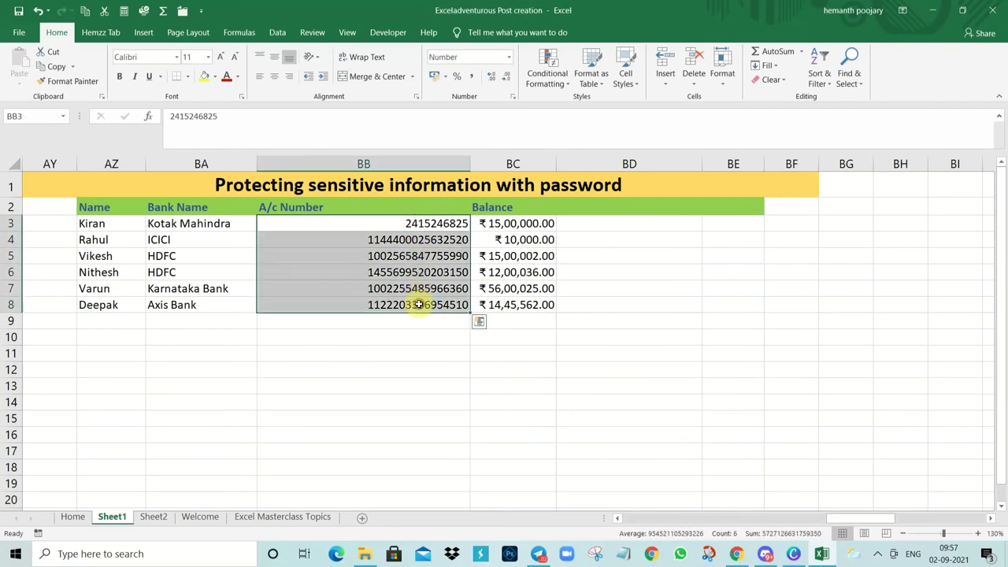
left_click(177, 58)
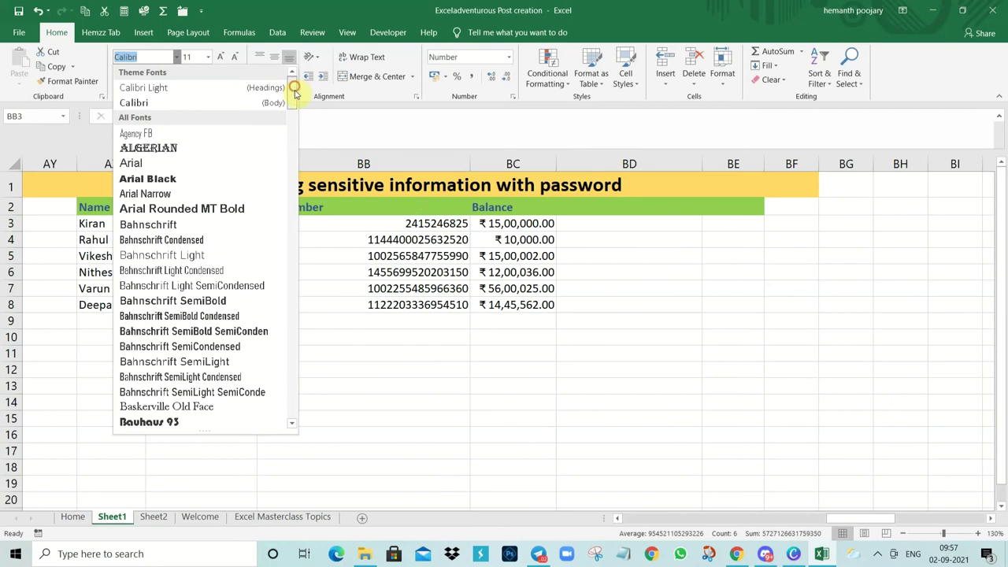
left_click_drag(294, 79, 288, 403)
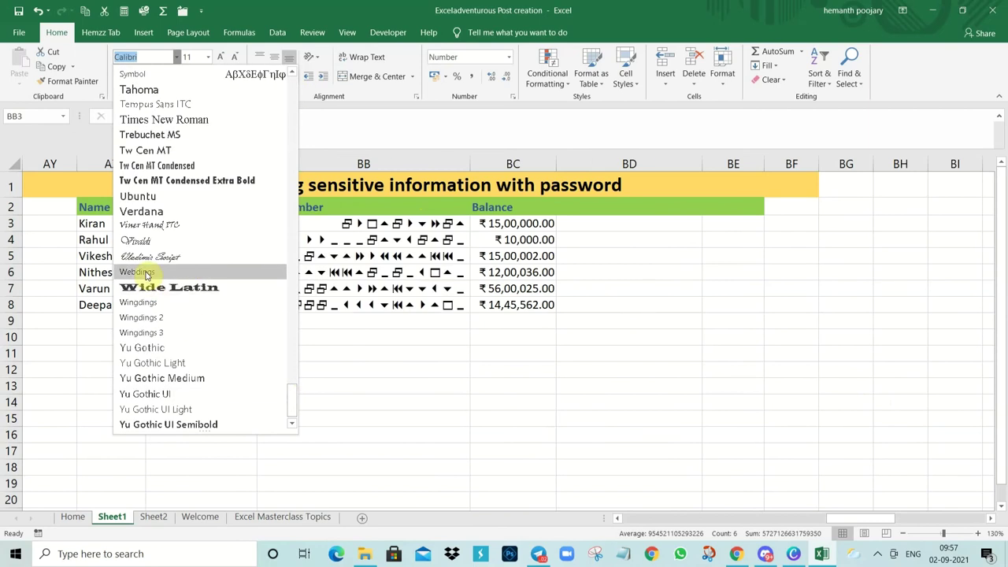
left_click(146, 274)
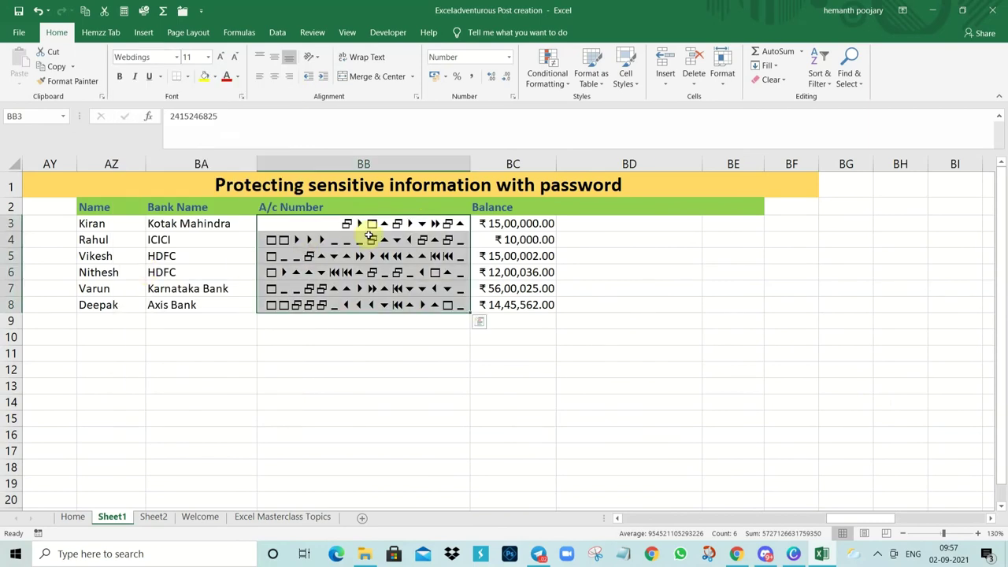
Mark the selected account number cells as Locked and Hidden.
right_click(408, 236)
left_click(464, 463)
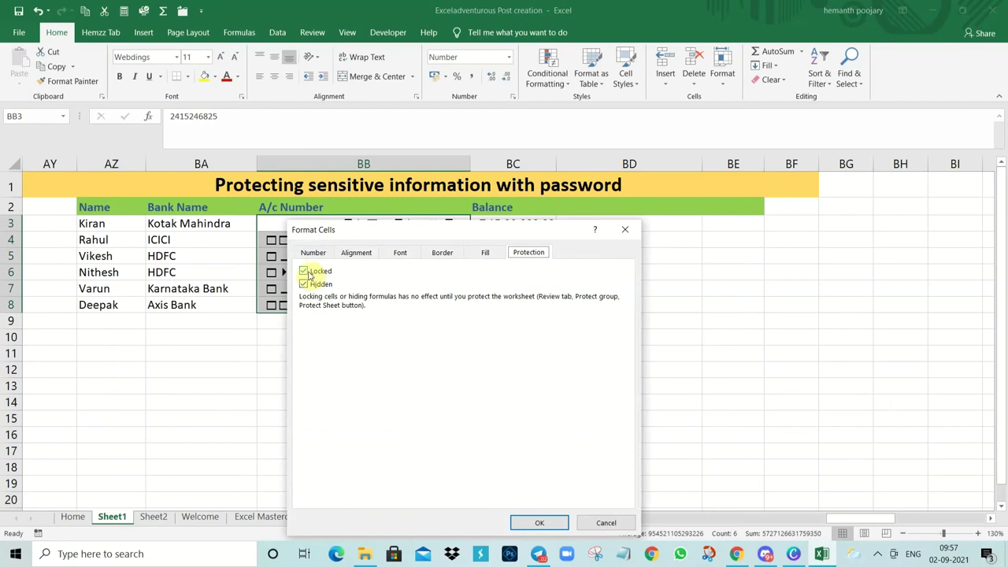
left_click(541, 525)
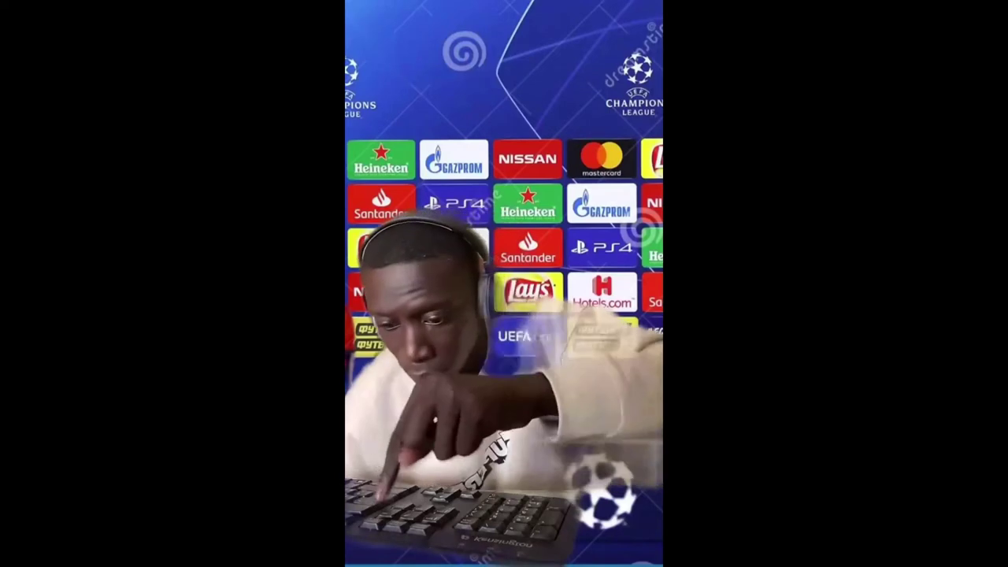
Mark every cell on the worksheet as Locked and Hidden.
left_click(16, 164)
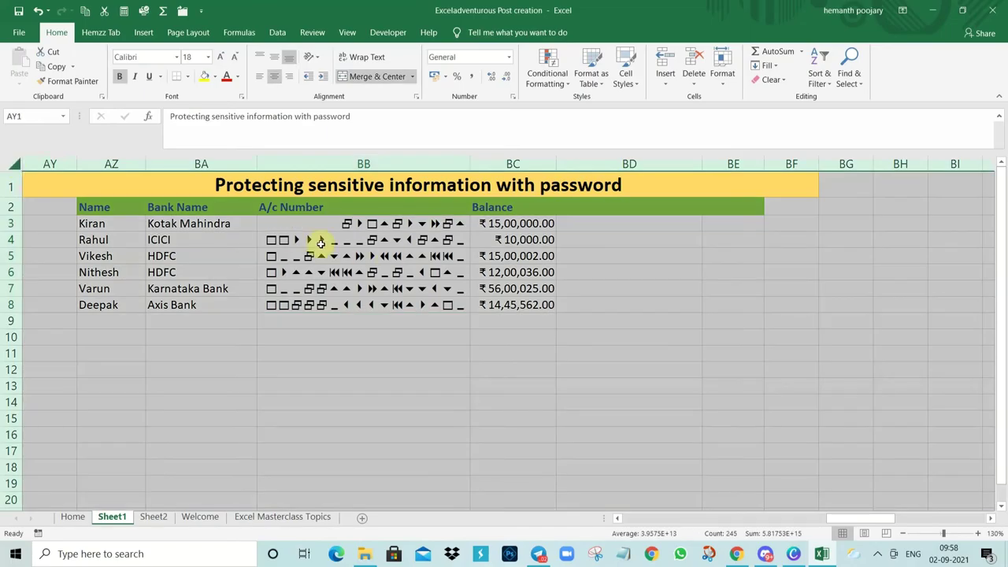
right_click(385, 208)
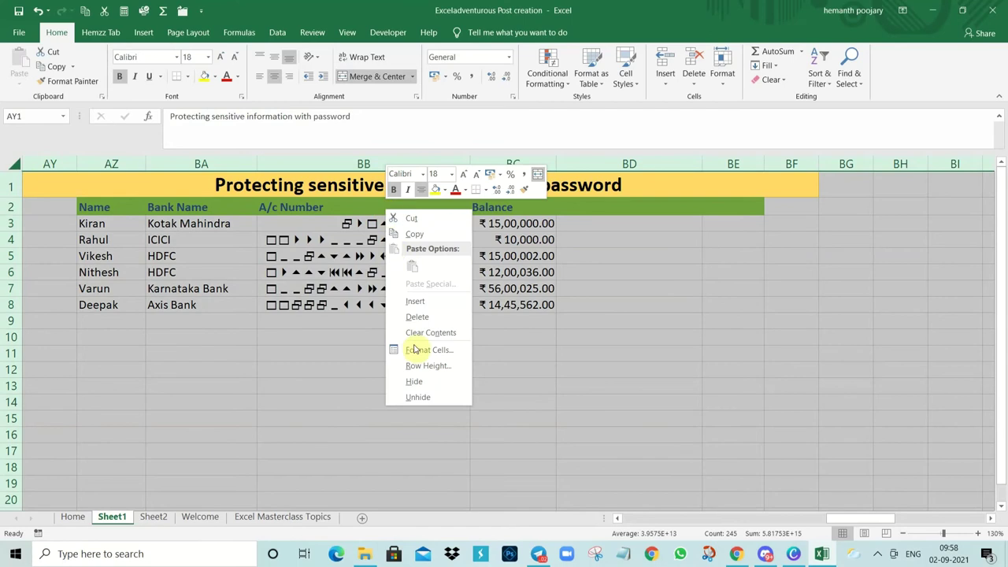
left_click(446, 353)
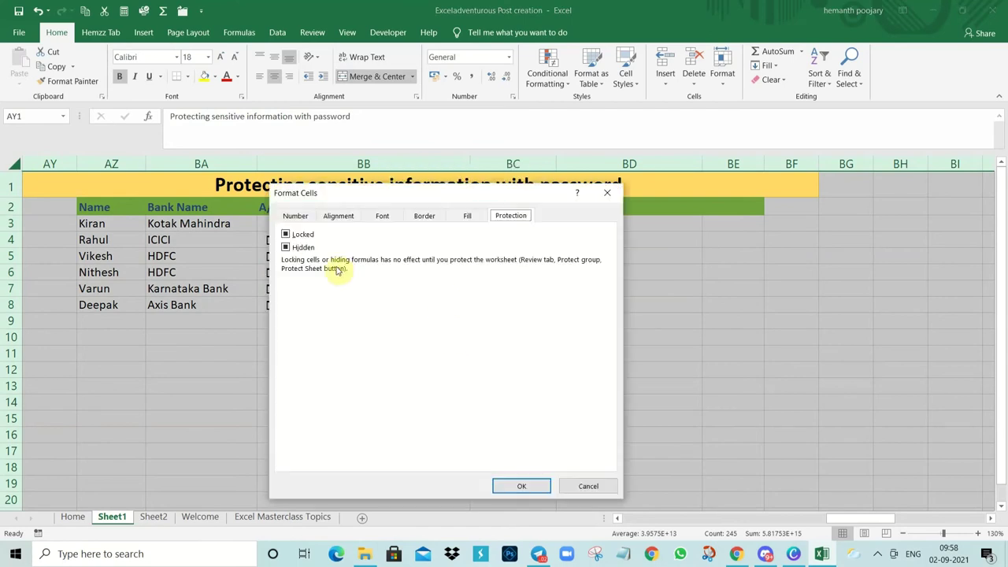
left_click(286, 234)
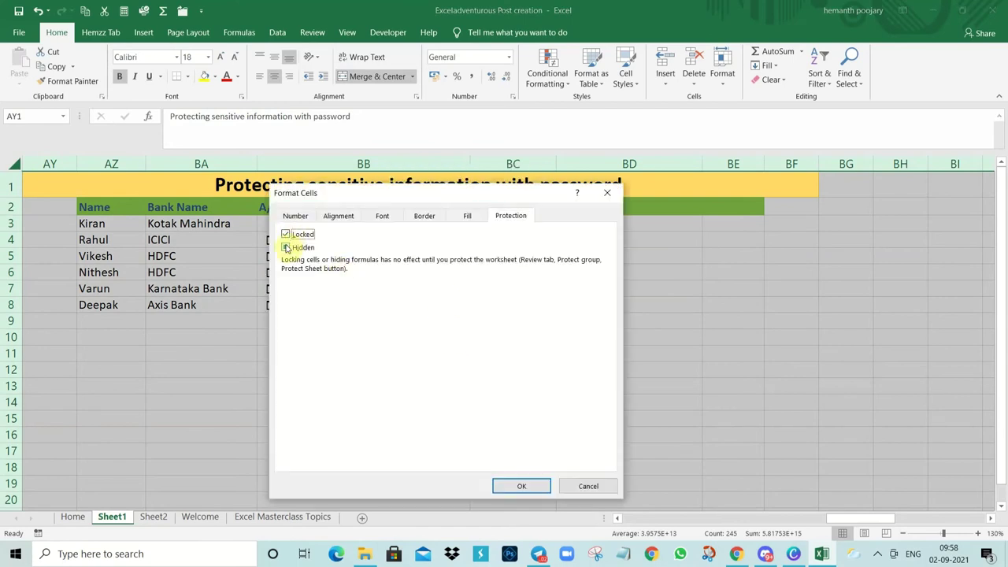
left_click(286, 248)
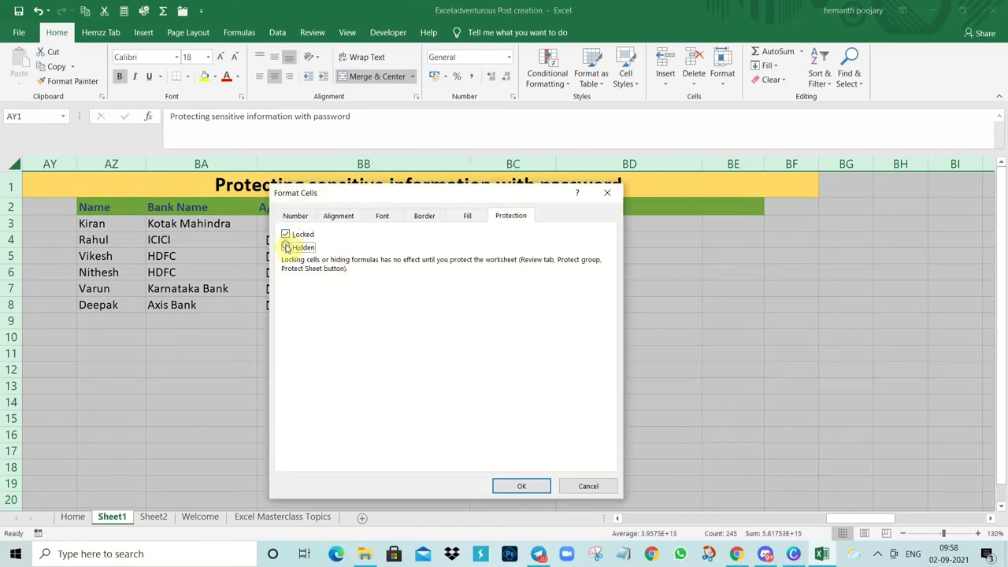
left_click(520, 486)
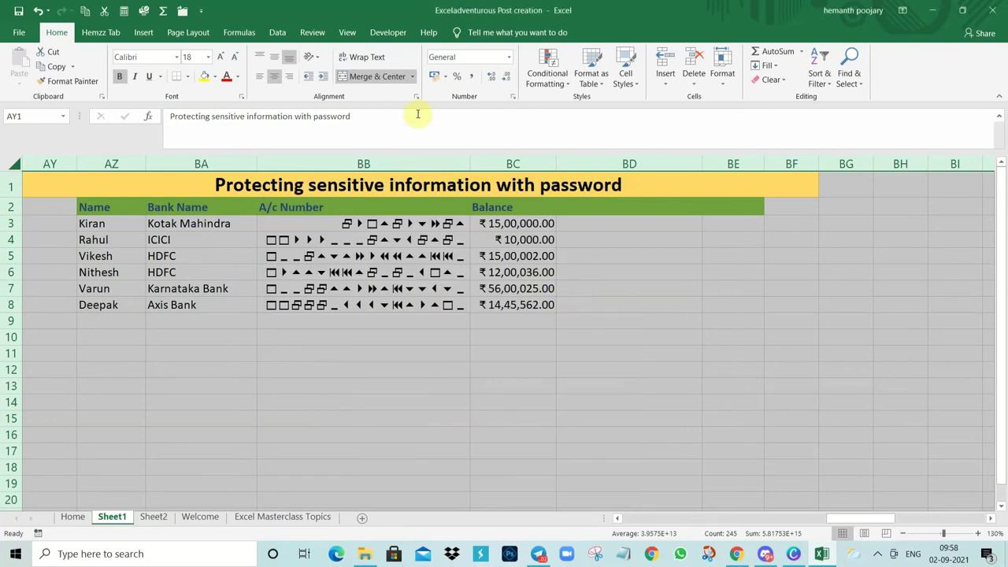
Protect Sheet1 with a password, disallowing selection of locked cells.
left_click(314, 34)
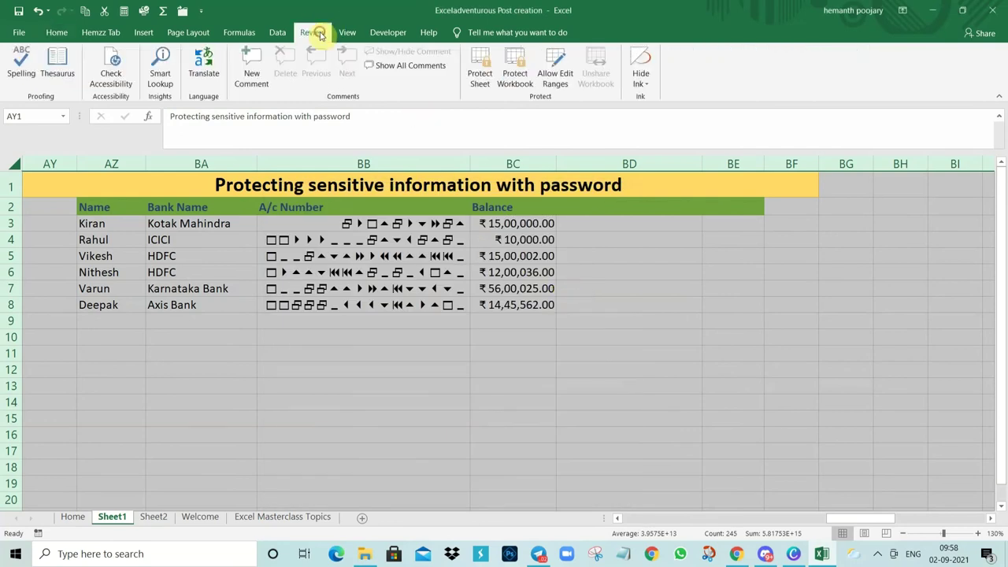
left_click(479, 75)
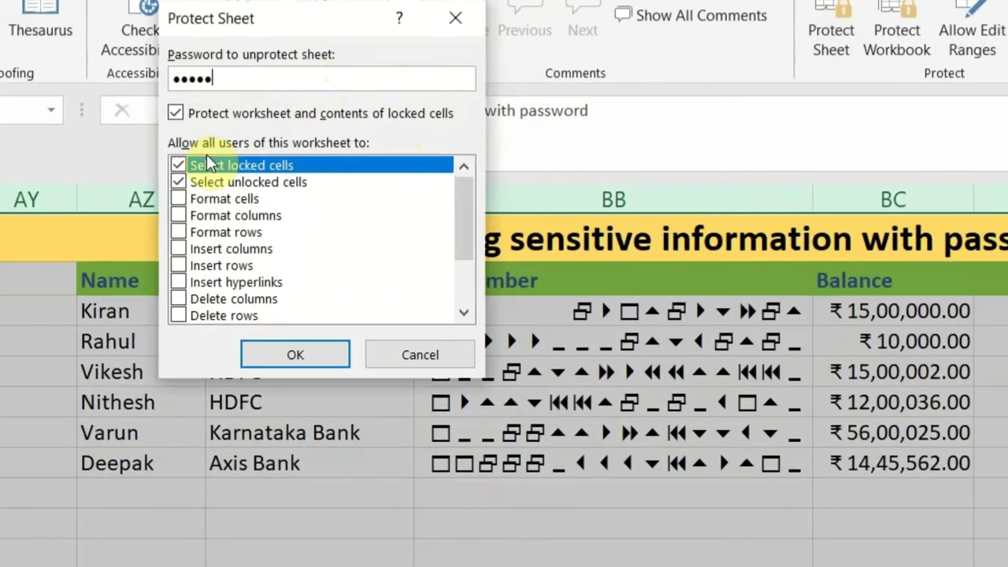
left_click(171, 162)
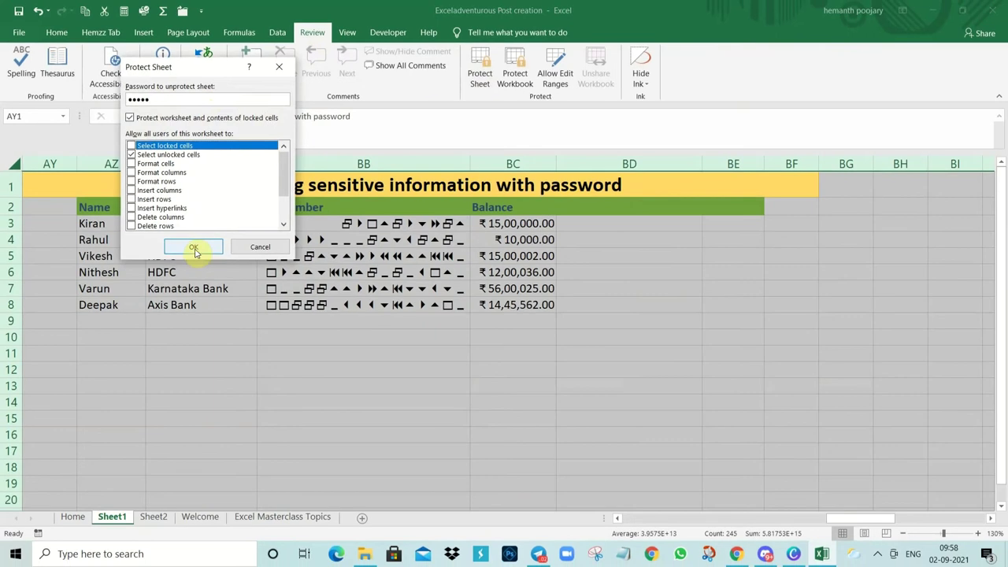
left_click(193, 248)
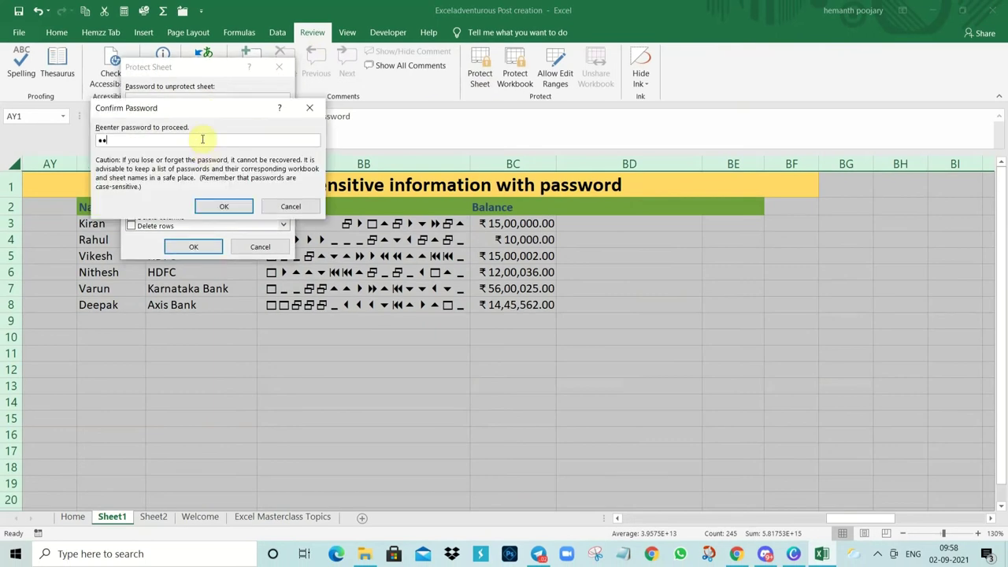
left_click(225, 206)
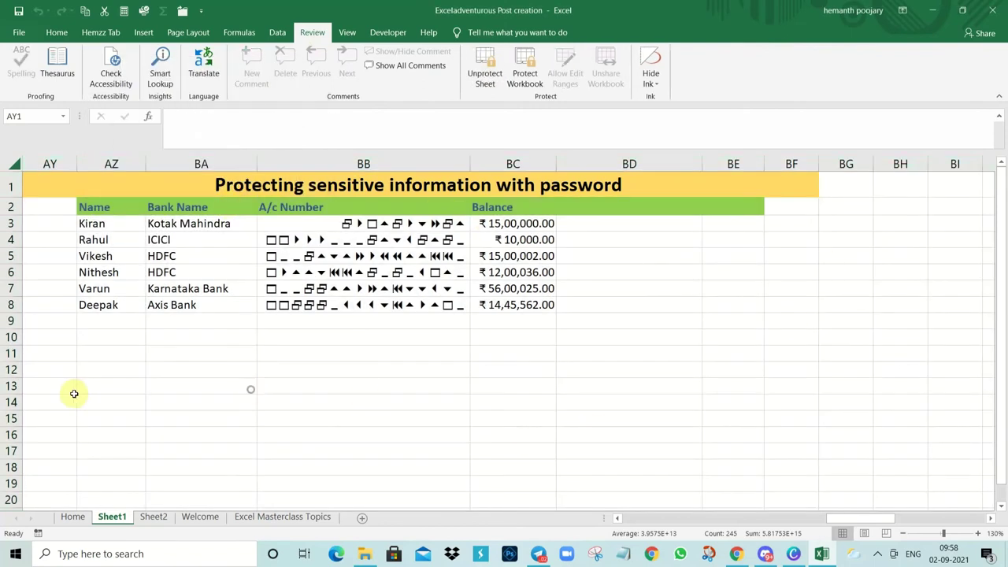
Unprotect the sheet with its password and switch BB3:BB8 back to Calibri so the digits are readable.
left_click(485, 71)
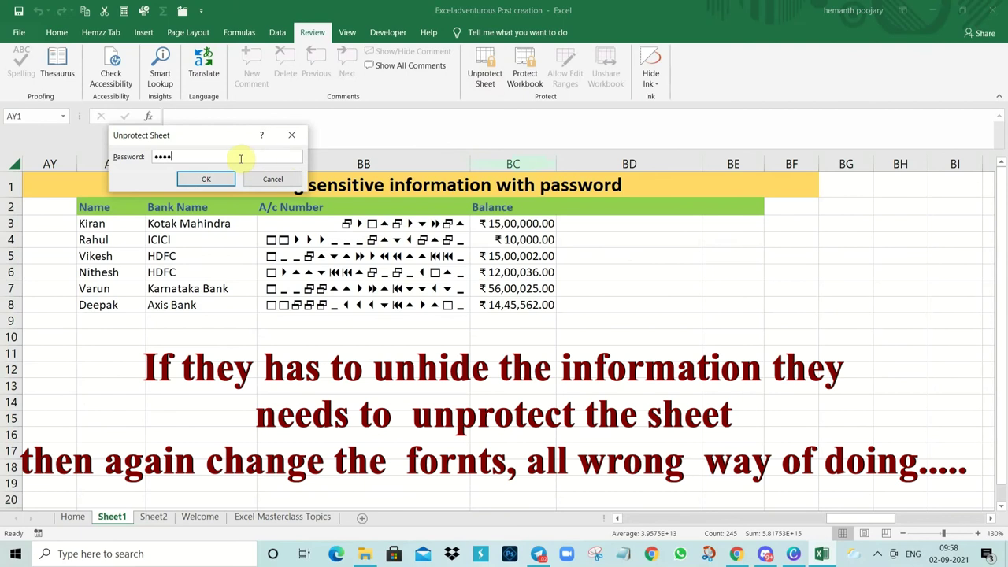
key("Return")
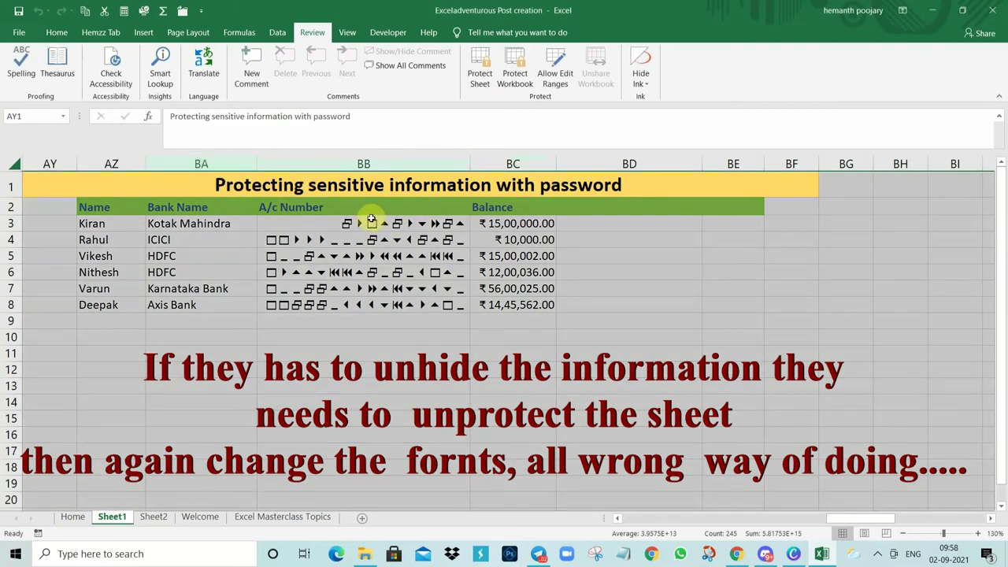
left_click_drag(389, 225, 424, 306)
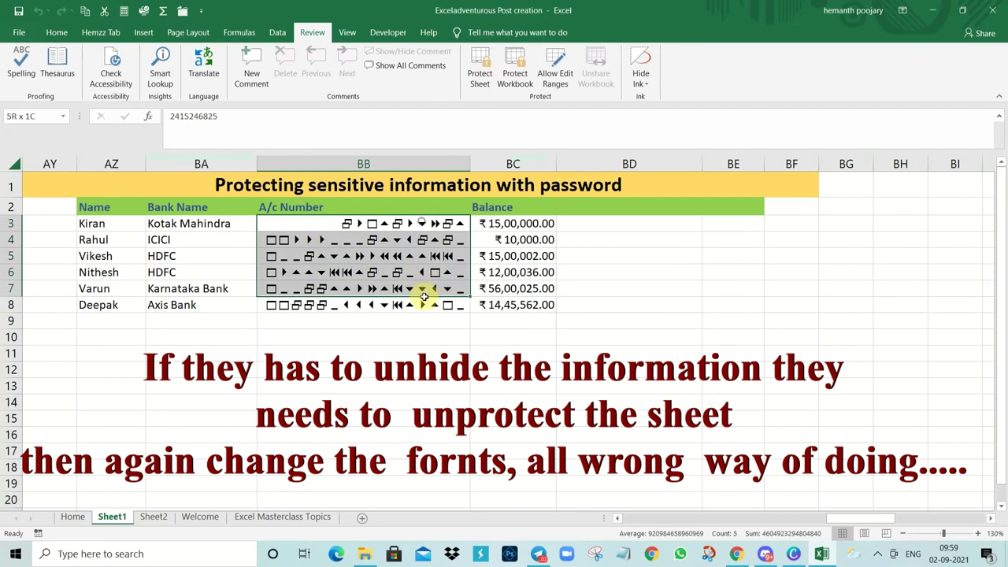
left_click(54, 33)
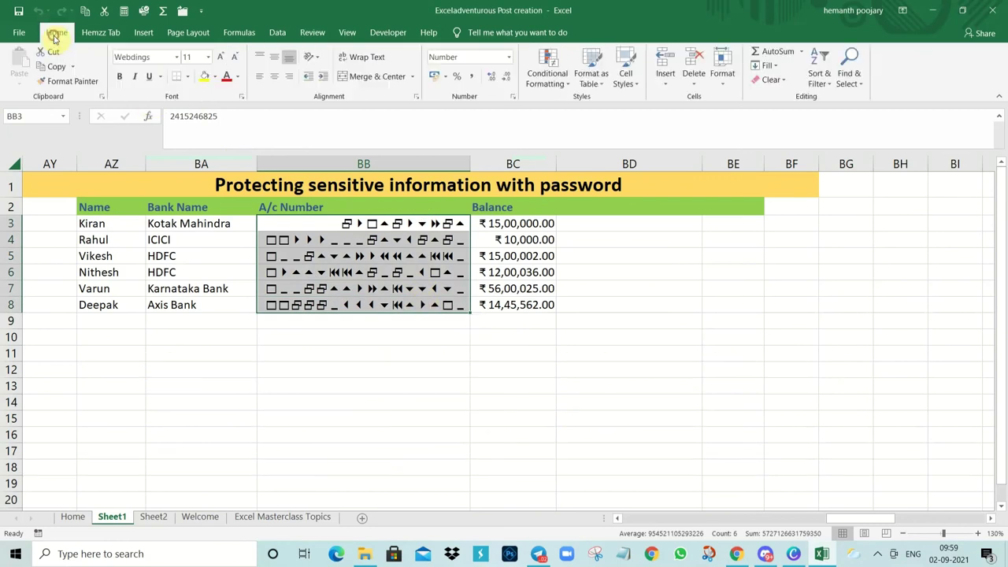
left_click(176, 57)
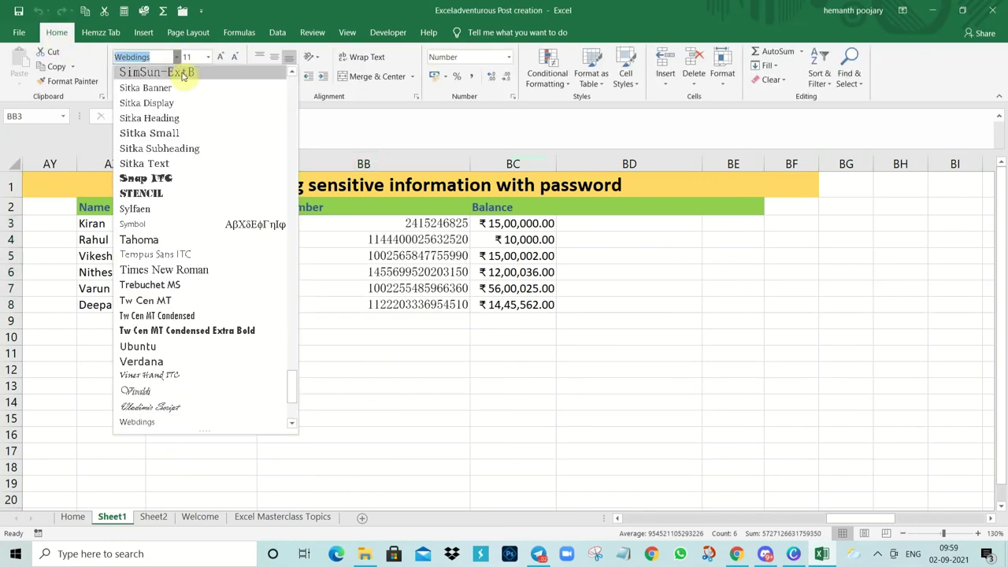
left_click(293, 85)
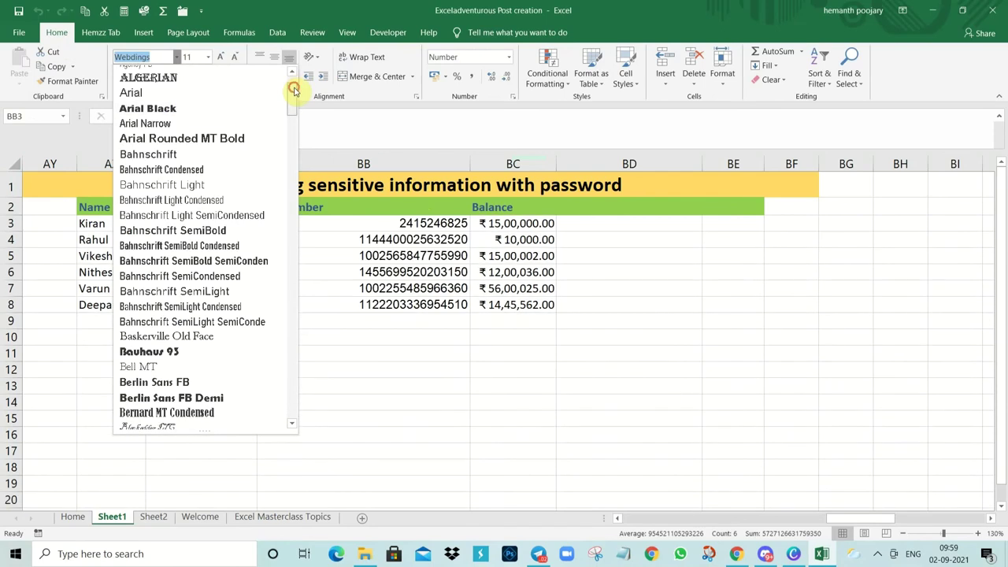
left_click_drag(293, 88, 292, 74)
left_click(163, 101)
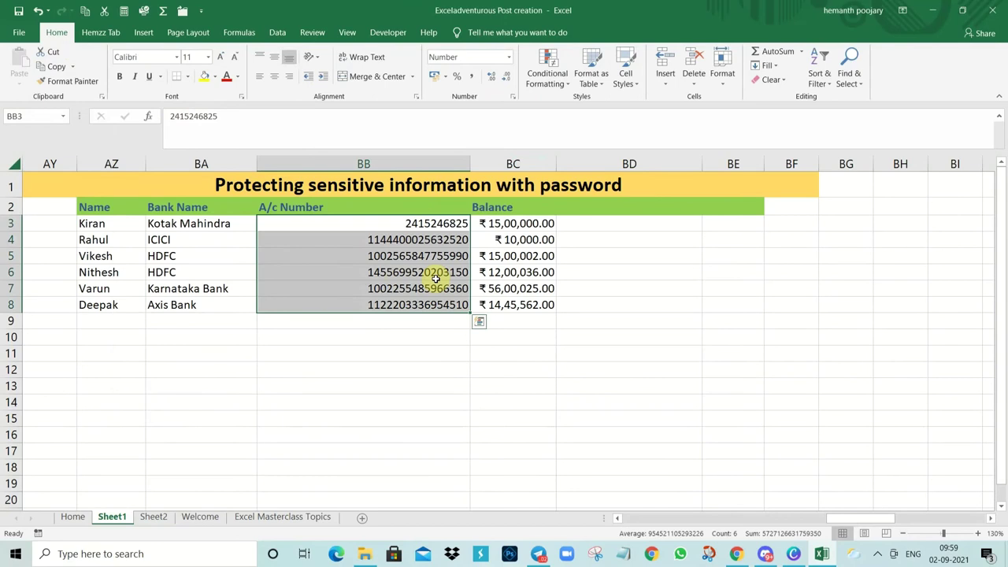
left_click(608, 223)
left_click(606, 202)
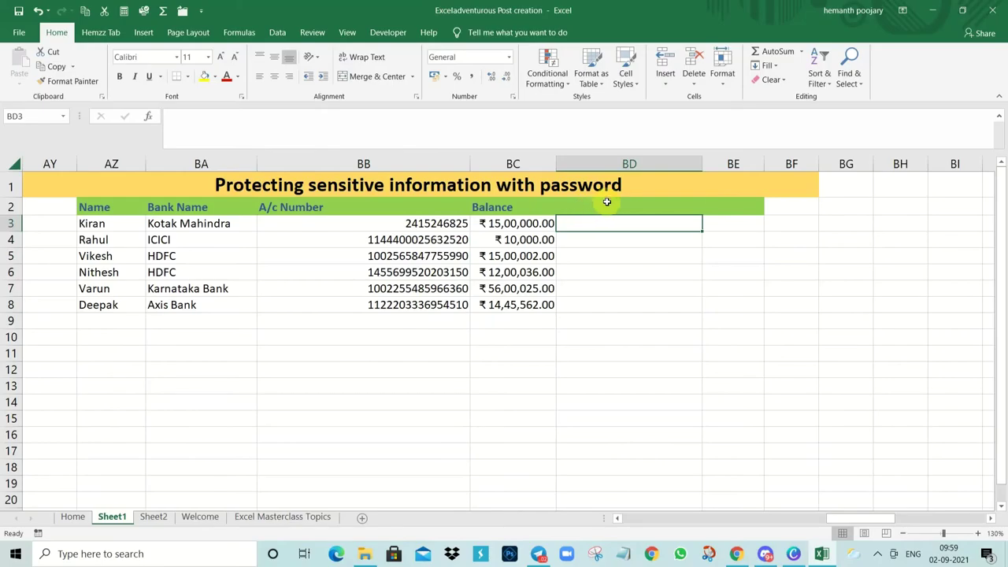
Enter the headers 'A/C number' in BD2 and 'Password' in BE2.
left_click(606, 202)
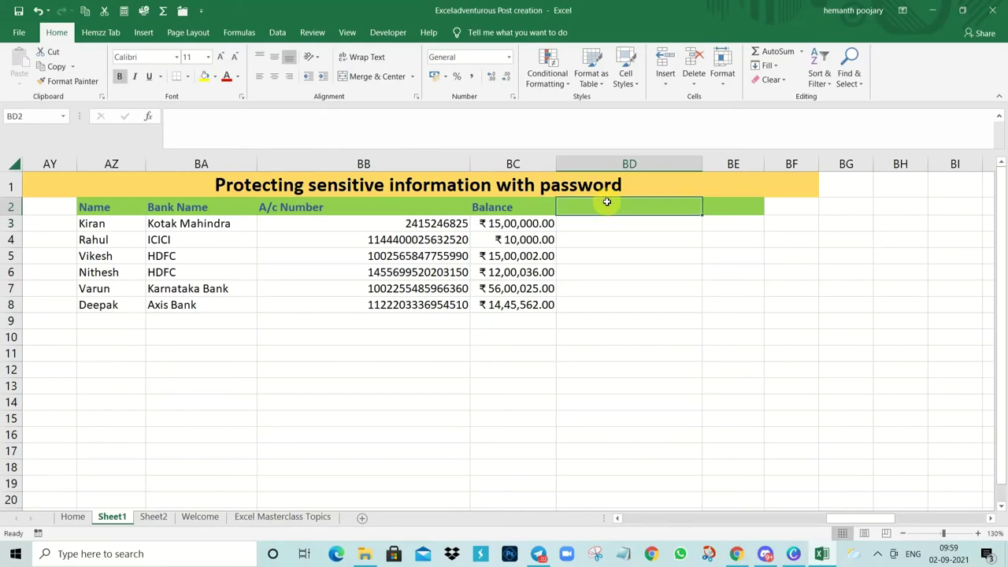
type("A/C")
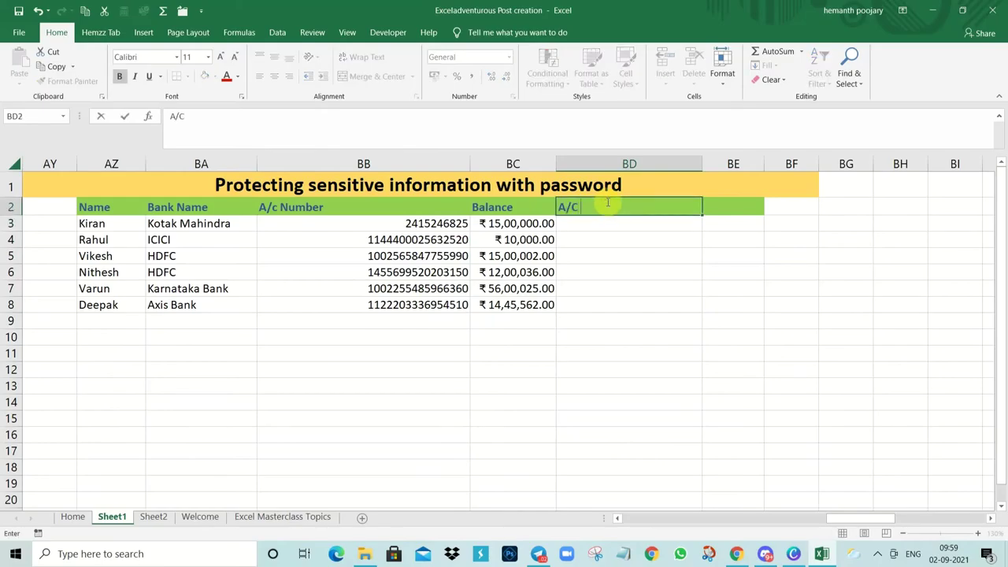
type("r")
key("Tab")
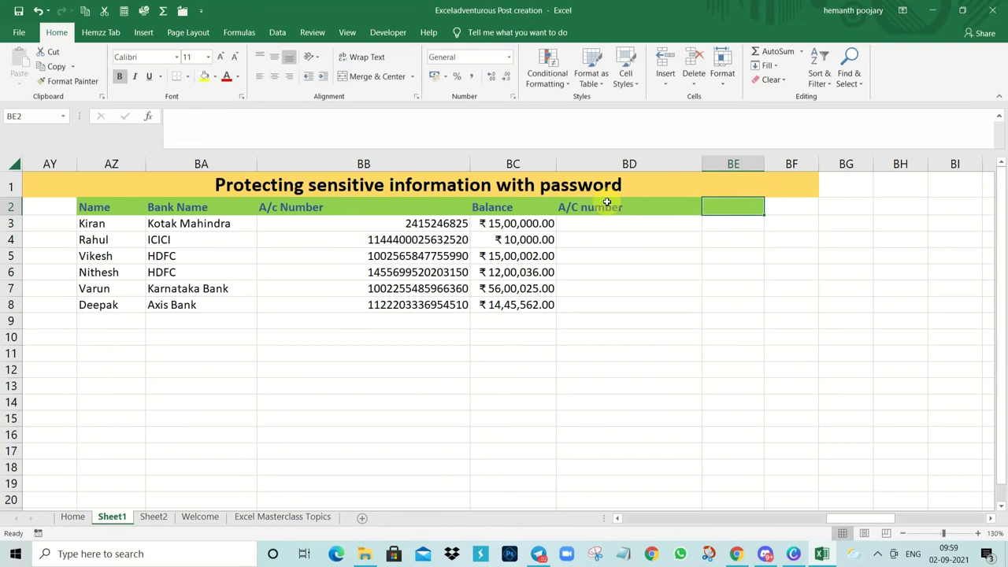
type("Password")
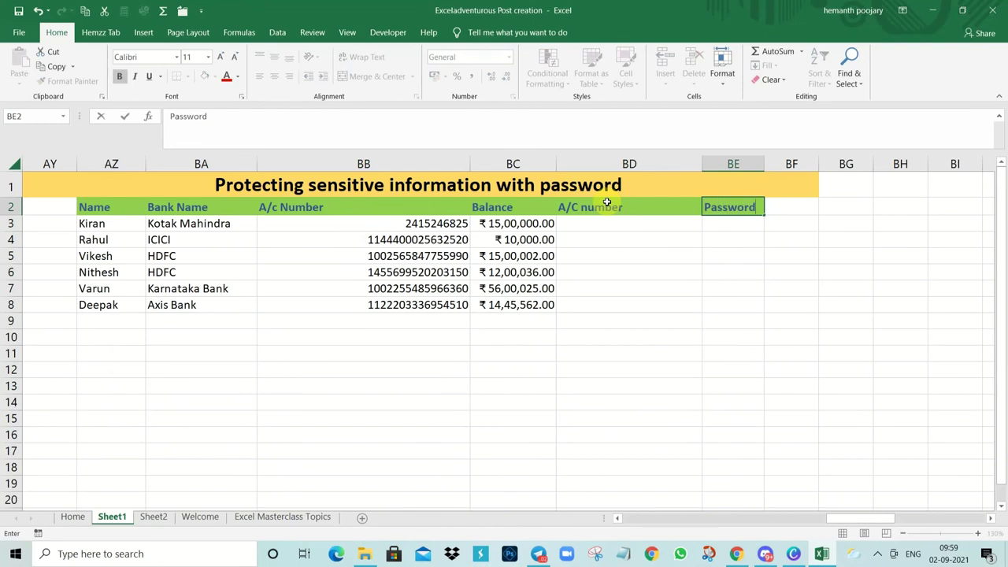
key("Return")
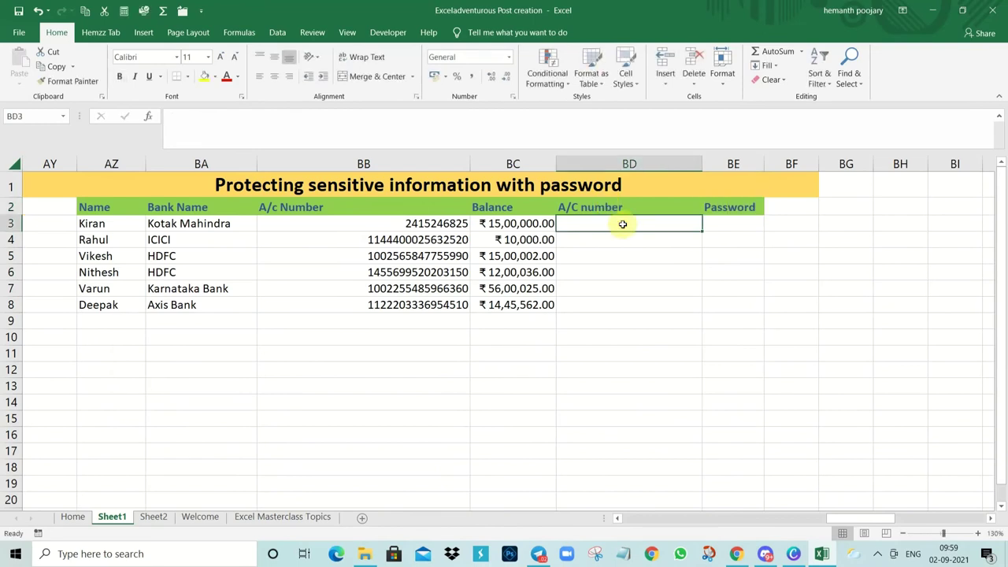
In BD3, begin the formula =IF(BE3="",LEFT(BB3,IF(LEN(BB3)>10,12,6))&RIGHT("****",4),IF( for masking.
type("=")
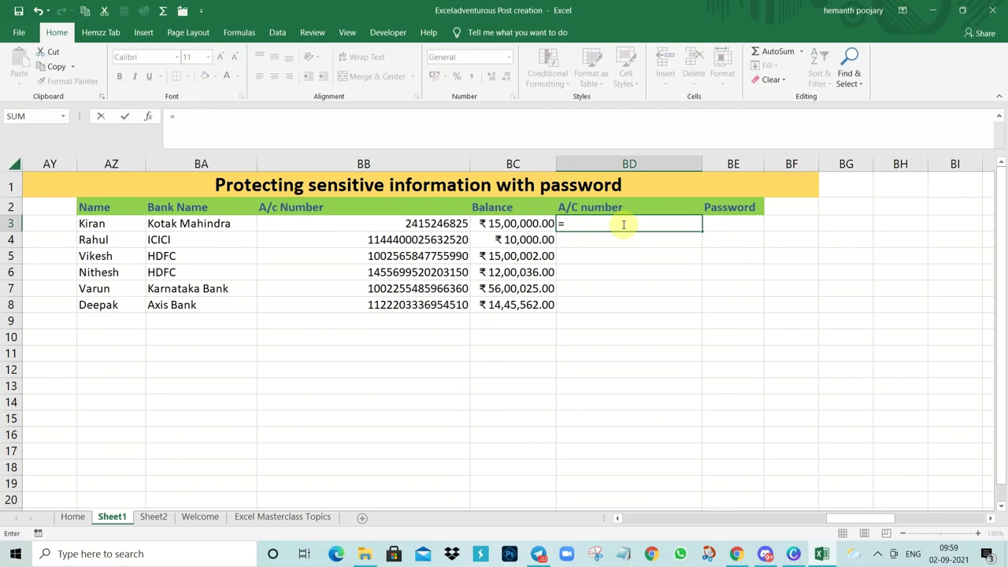
type("IF(")
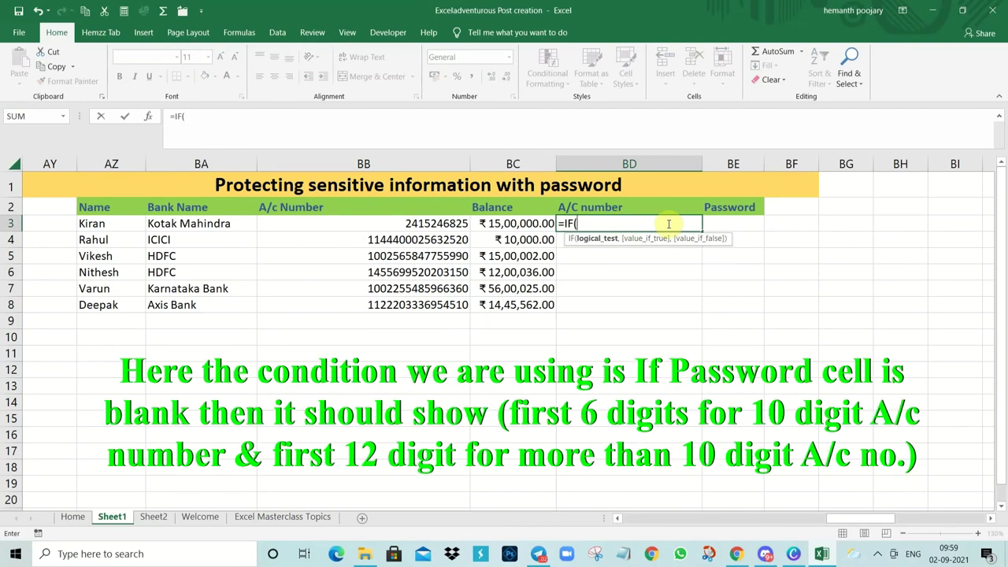
left_click(730, 223)
type("=")
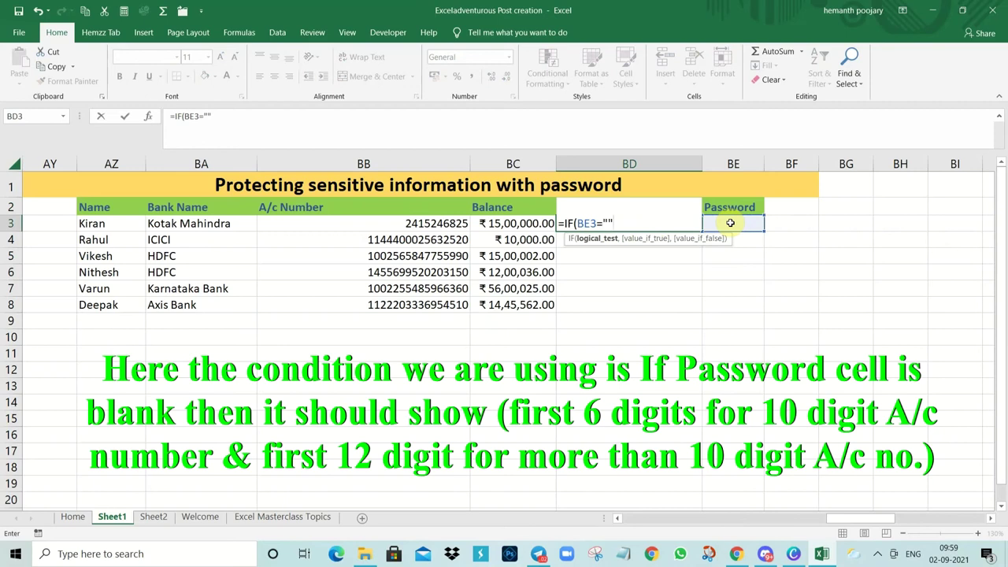
type(",")
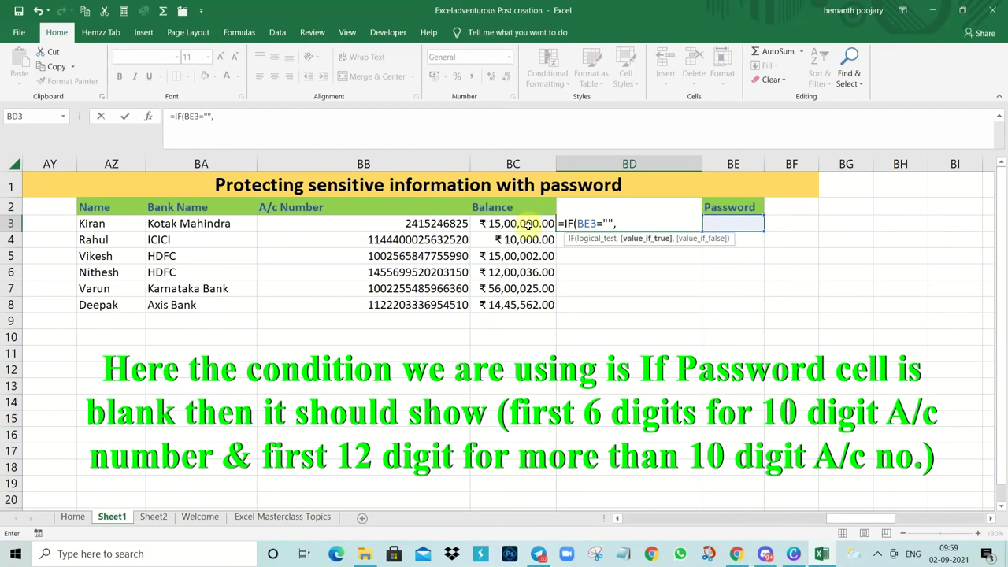
type("lef")
key("Tab")
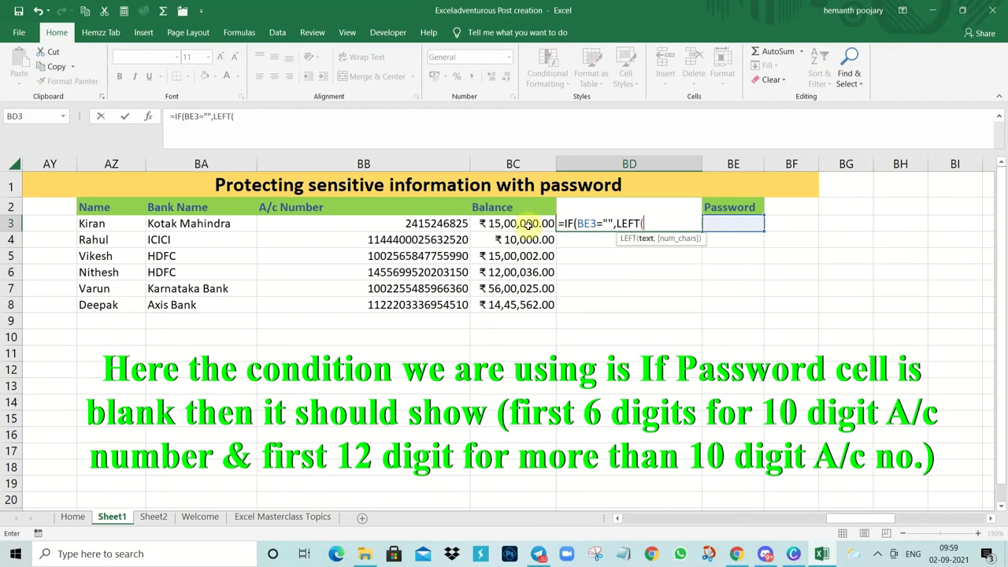
left_click(403, 223)
type(",")
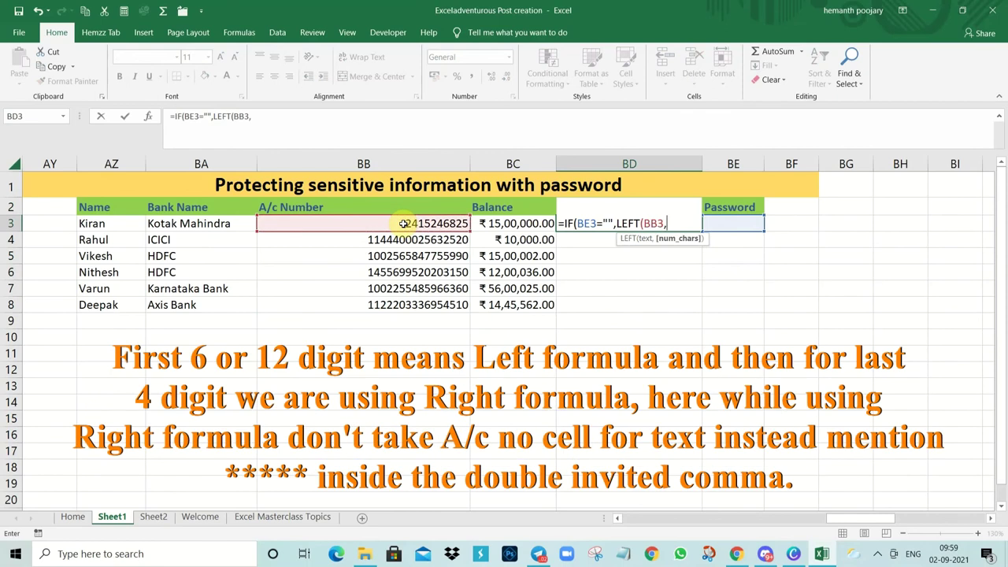
type("if")
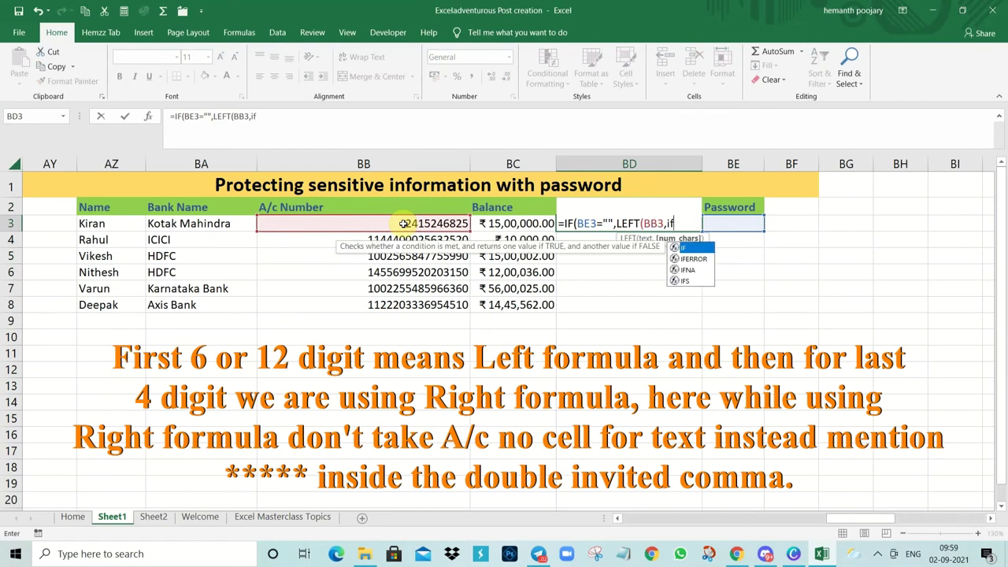
key("Tab")
type("len")
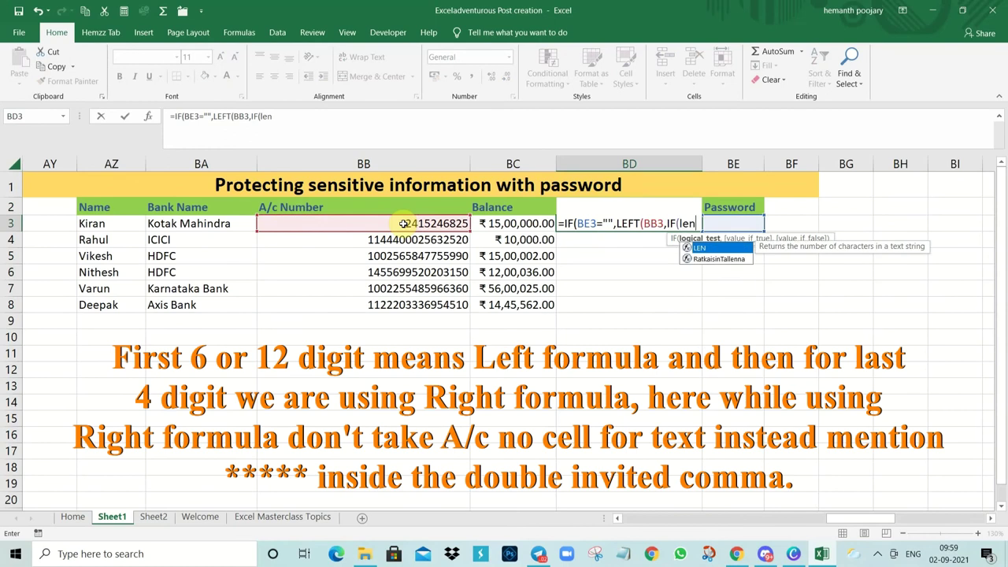
key("Tab")
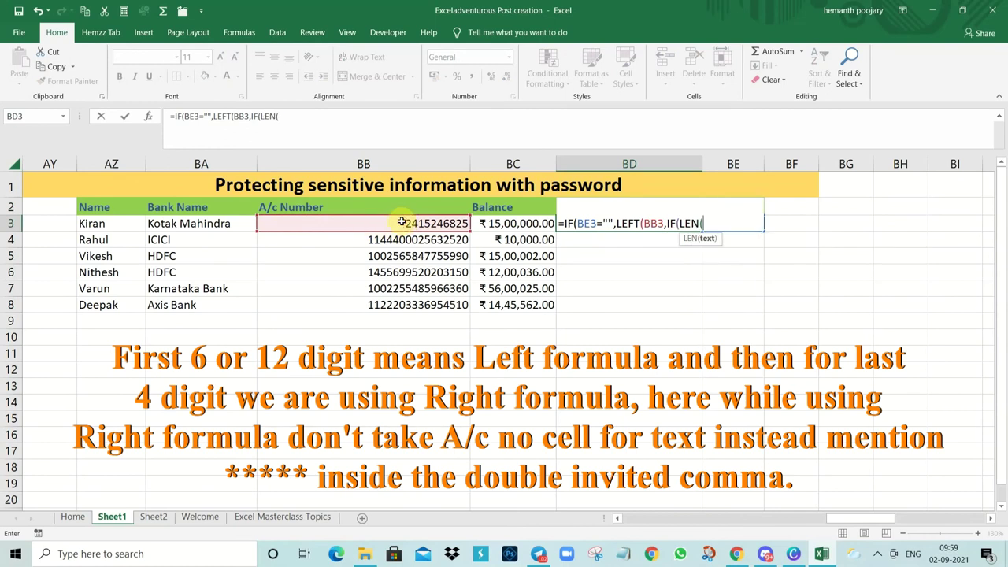
left_click(402, 222)
type(")>10")
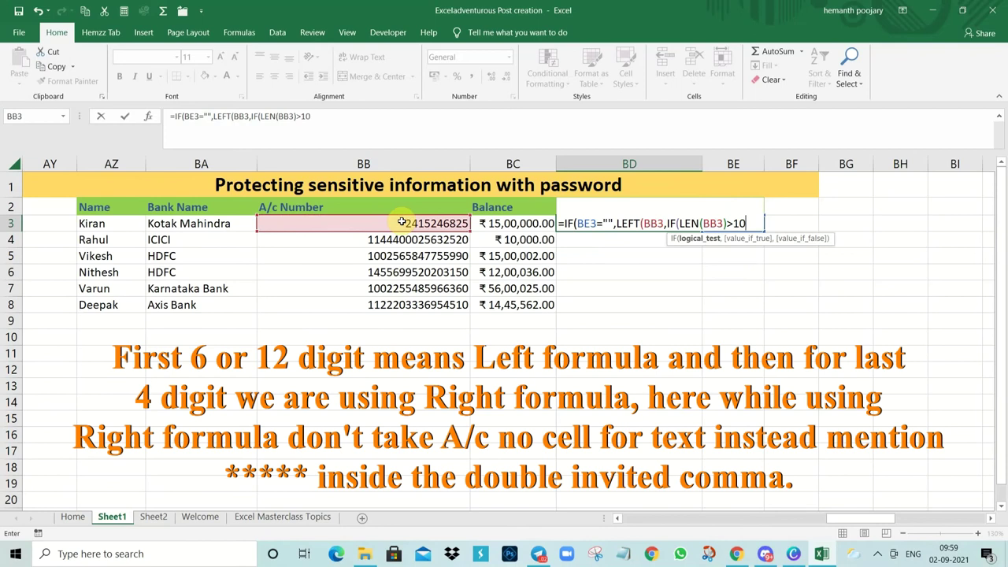
type(", ")
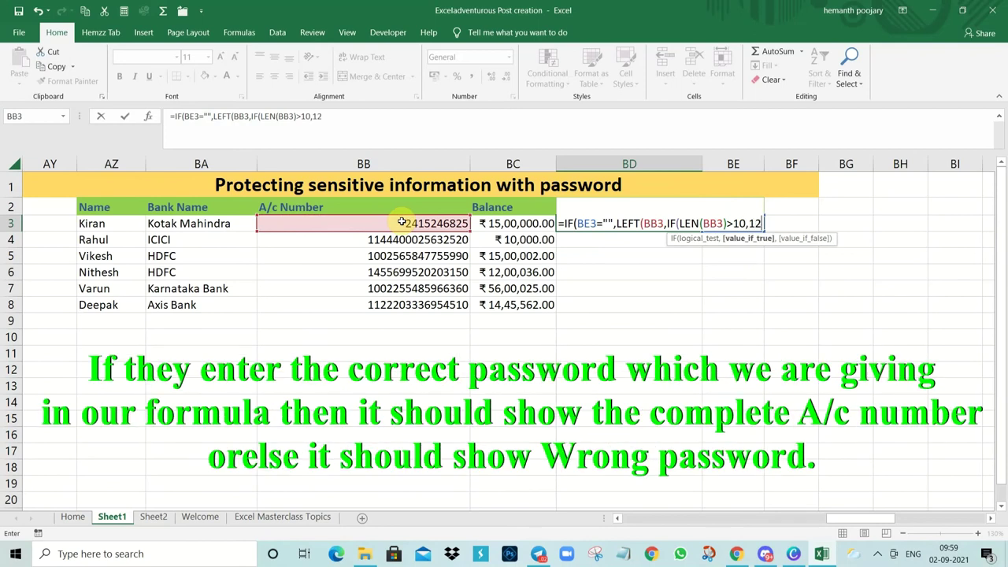
type(",6")
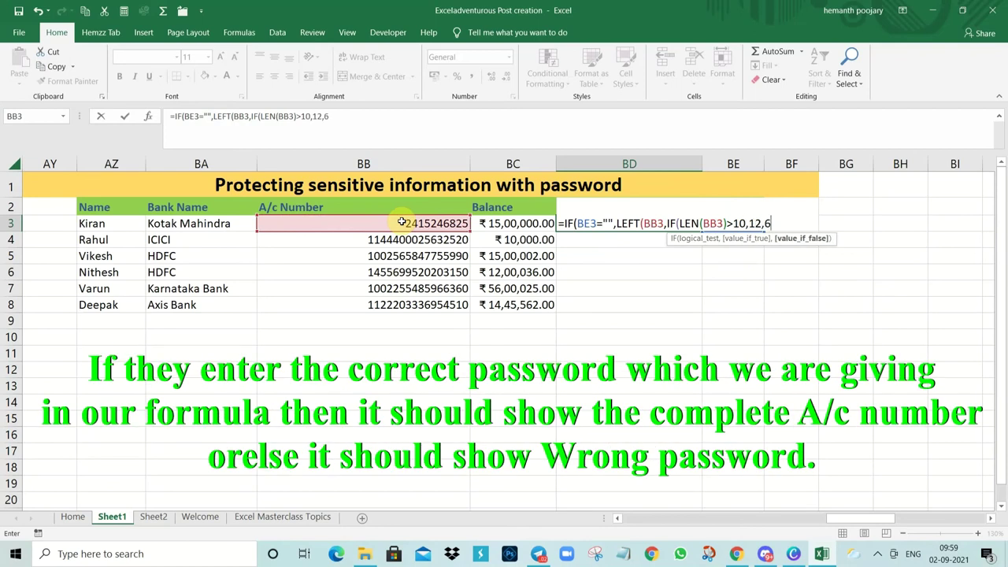
type(")")
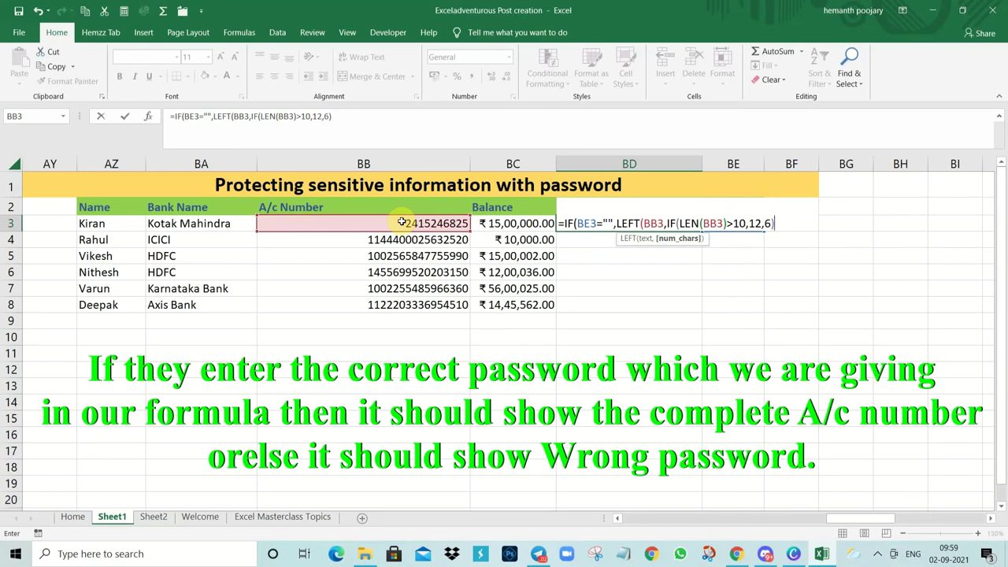
type(")&")
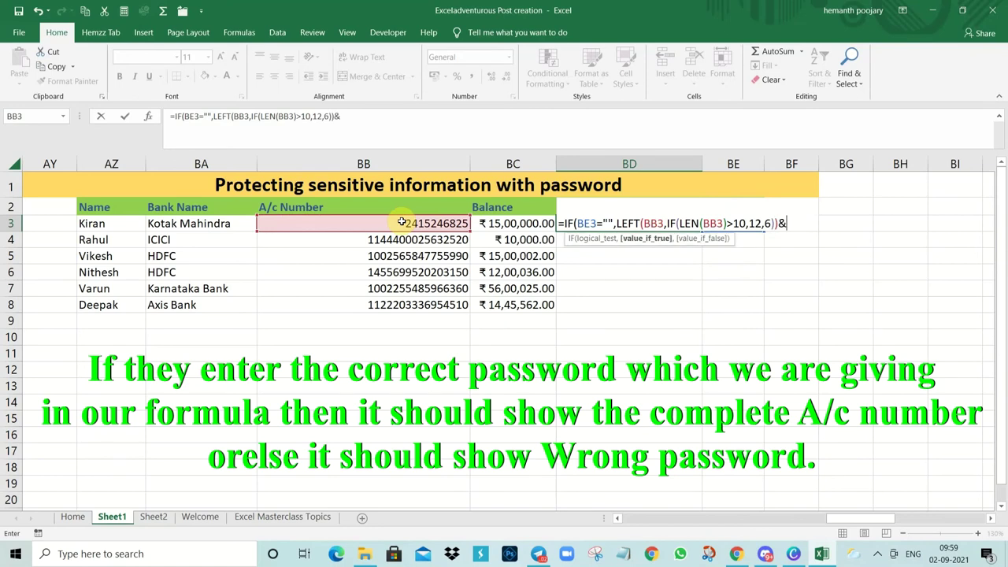
type("i")
type("gh")
key("Tab")
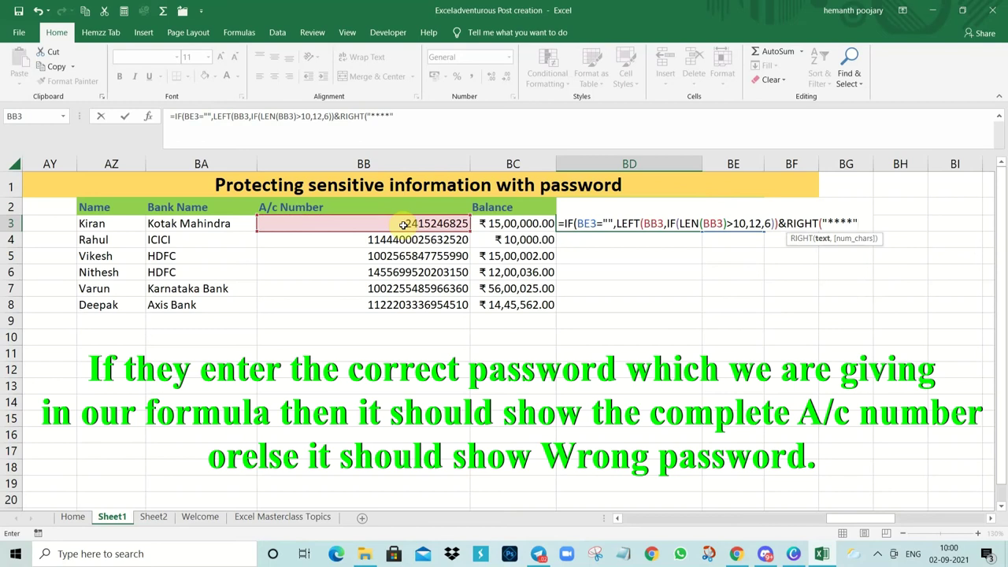
type(",4")
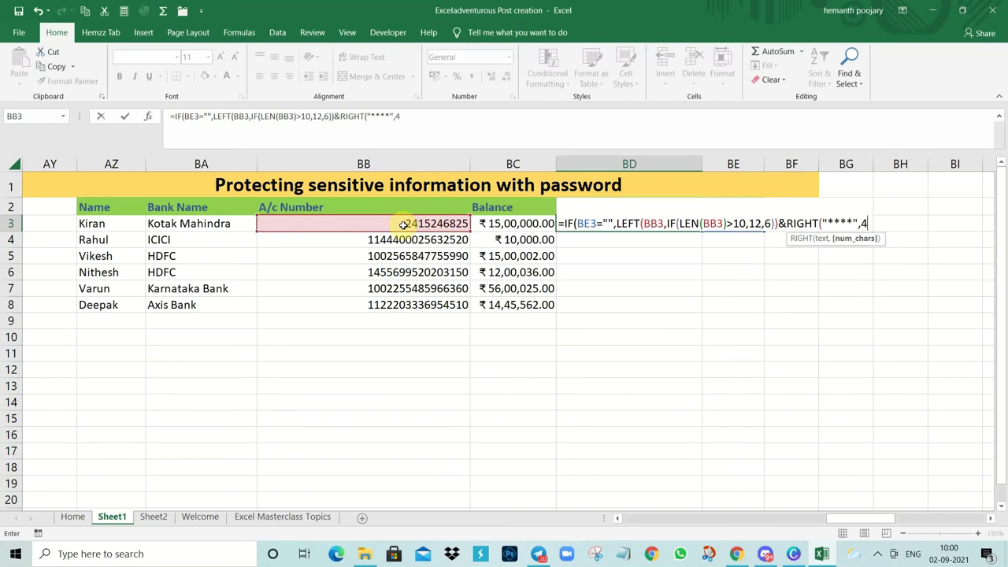
type(")")
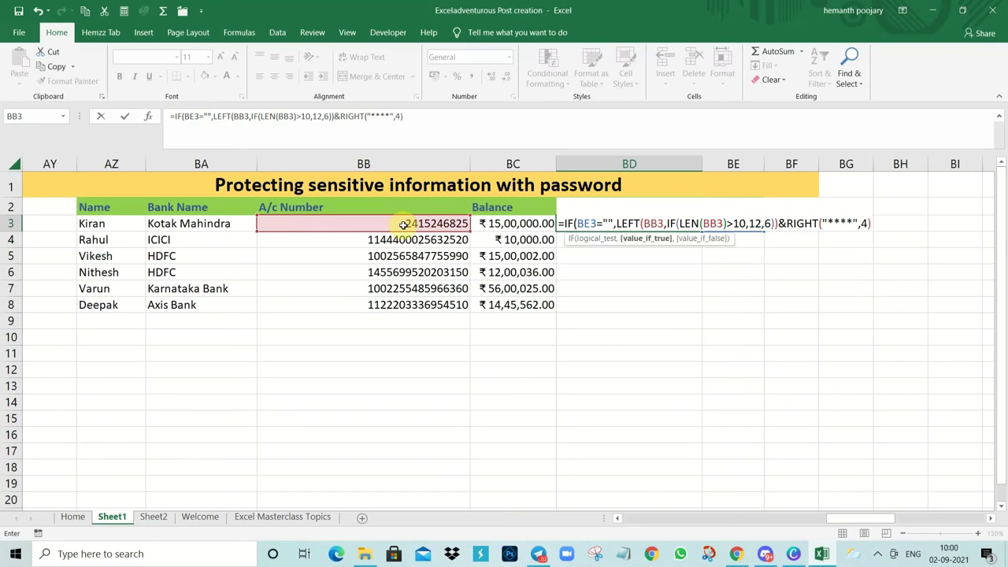
type(",IF")
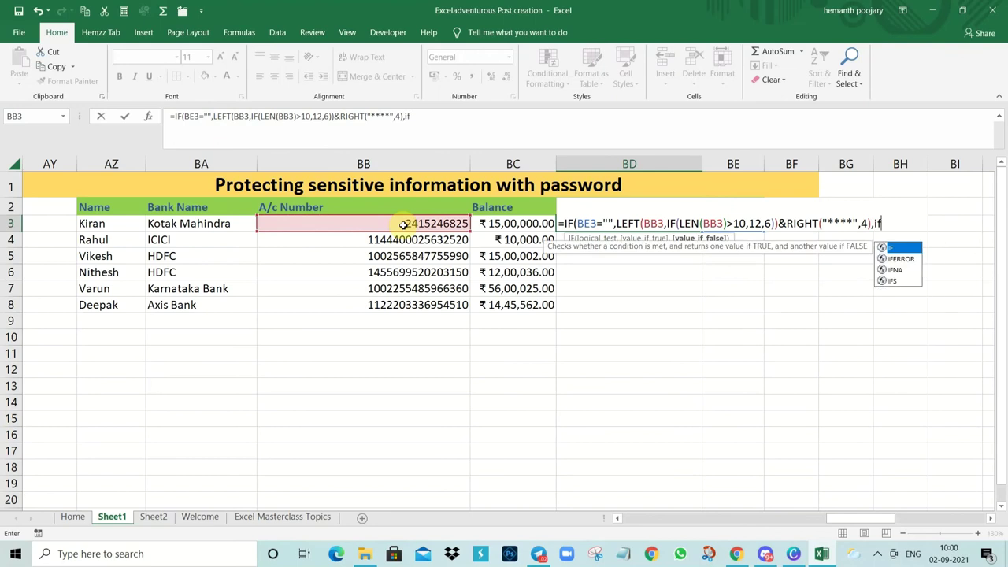
type("(")
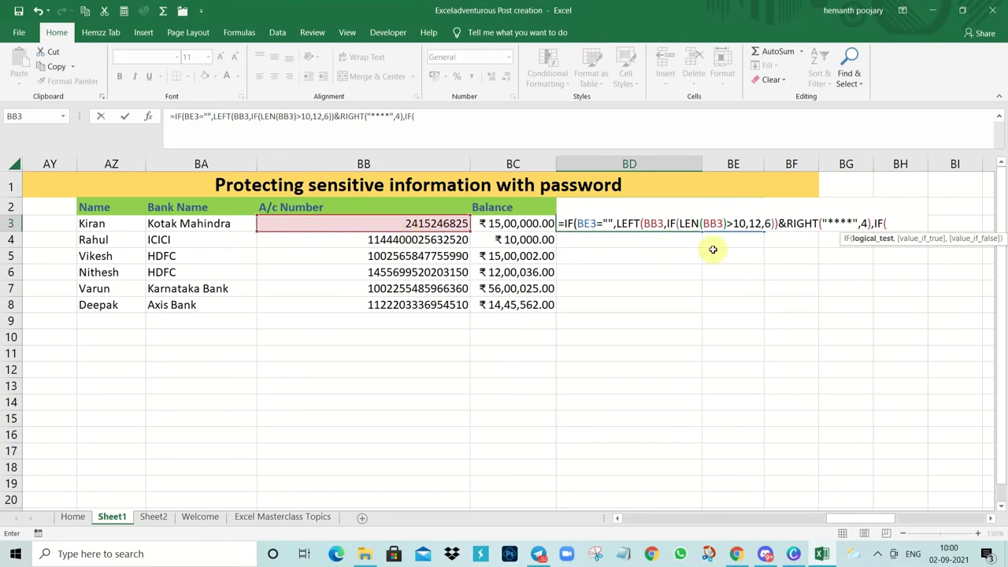
Complete BD3's nested IF so the right password in BE3 shows BB3, otherwise "Wrong Password".
left_click(731, 237)
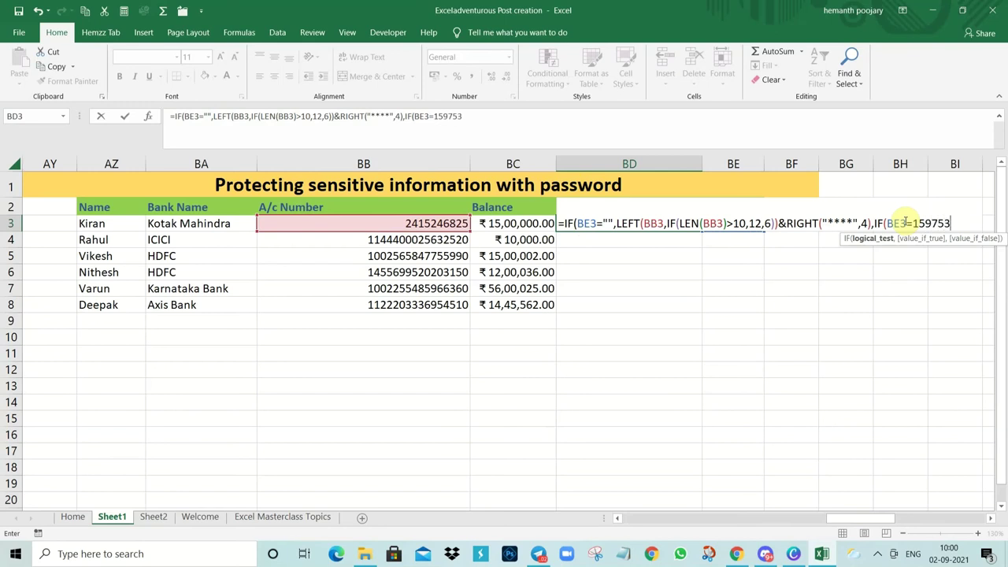
type(",")
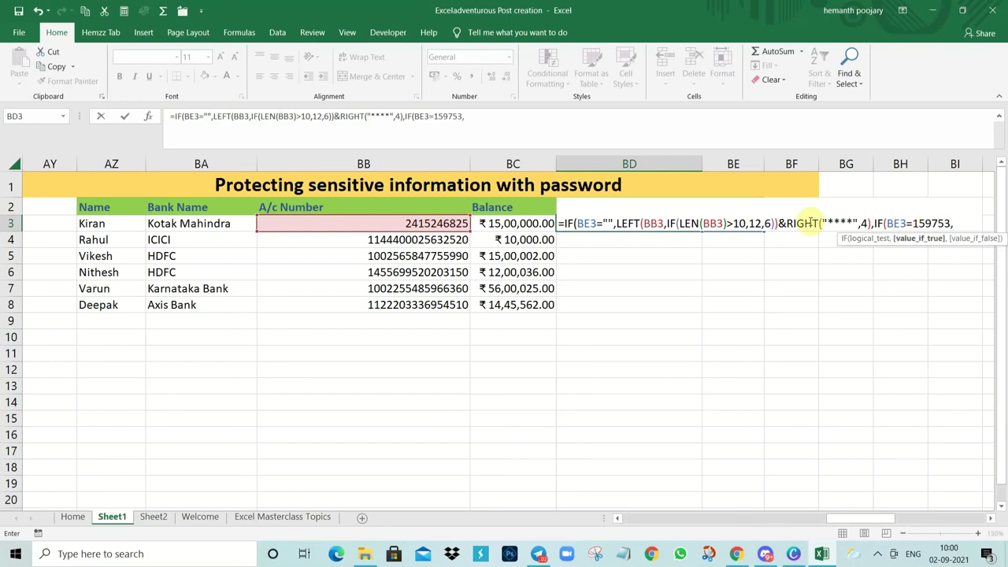
left_click(420, 224)
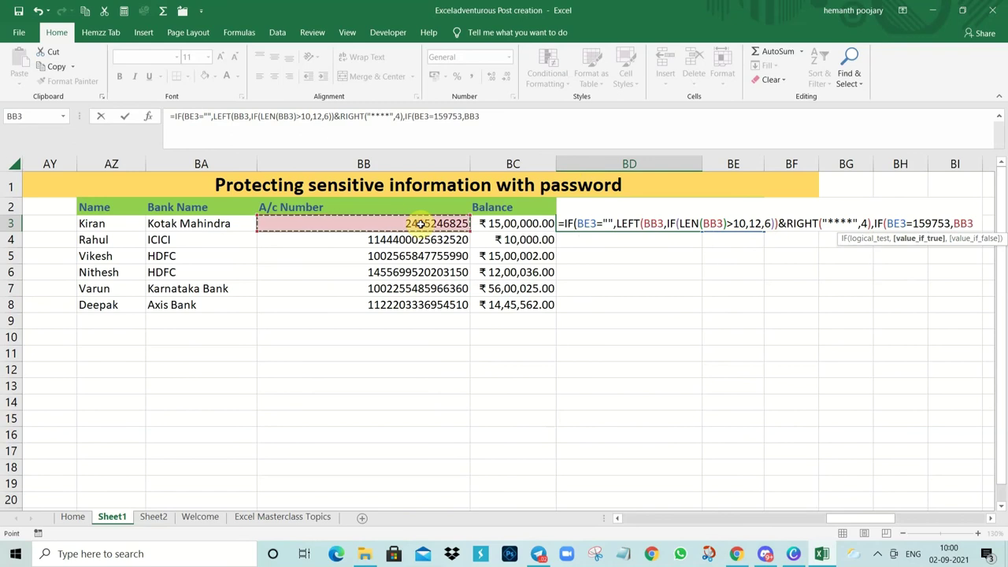
type(",")
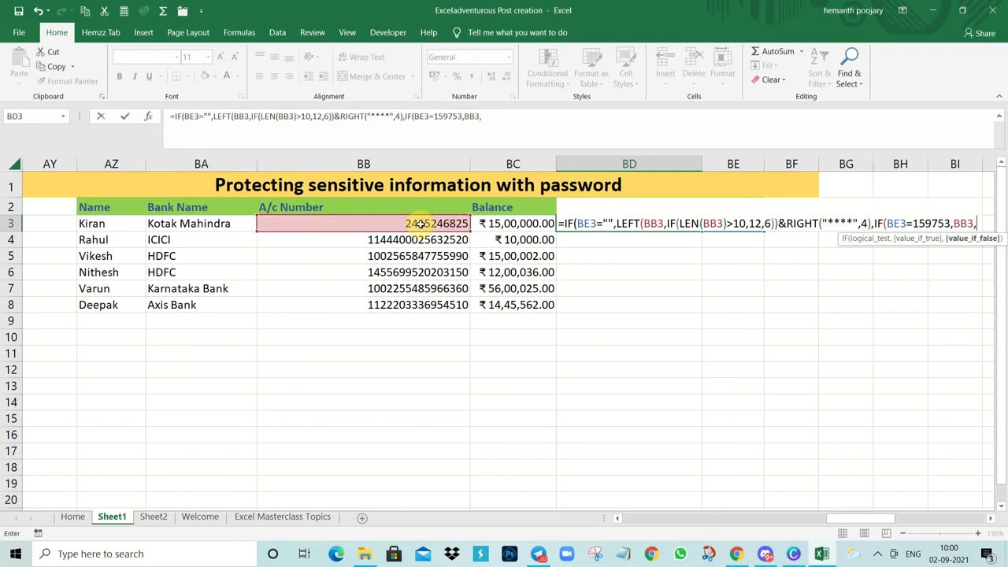
type("\"Wrong")
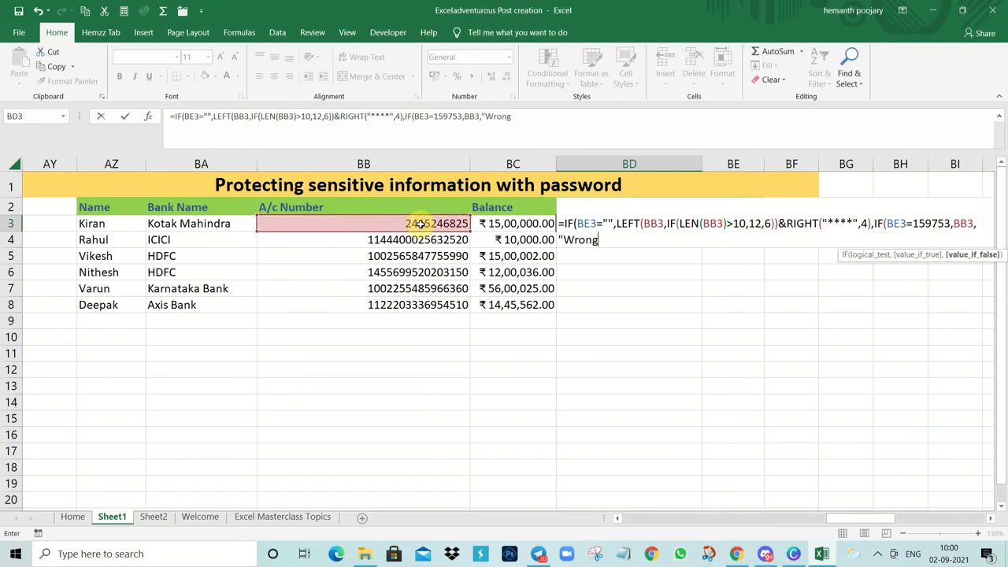
type(" Password\"")
type("))")
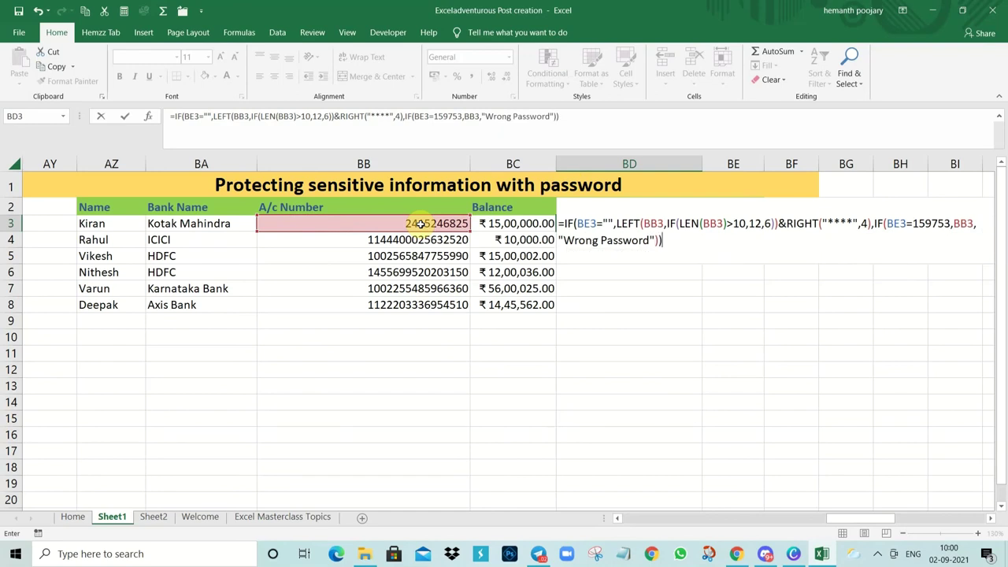
key("Return")
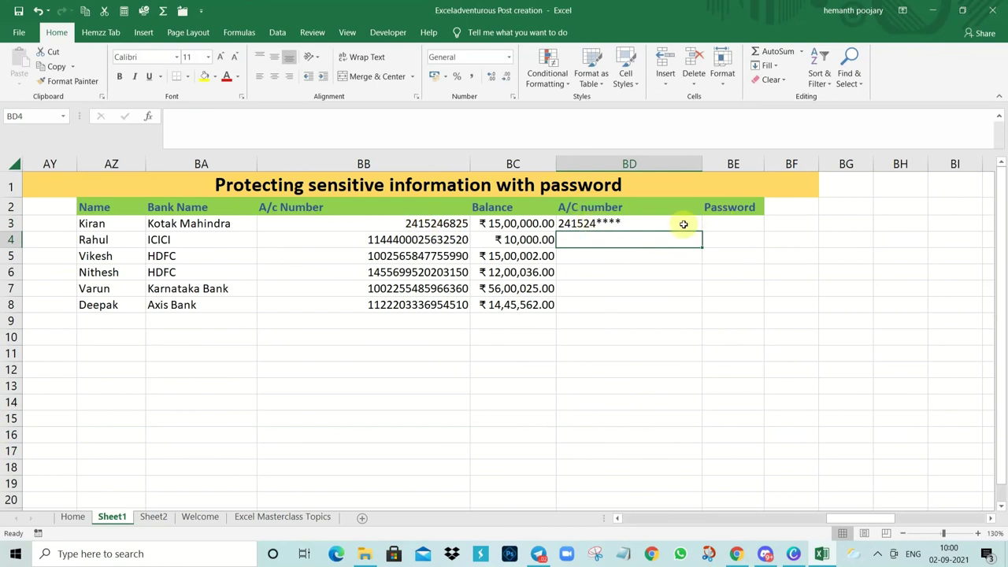
Fill the BD3 masking formula down through BD8.
left_click(682, 223)
left_click_drag(702, 232, 699, 320)
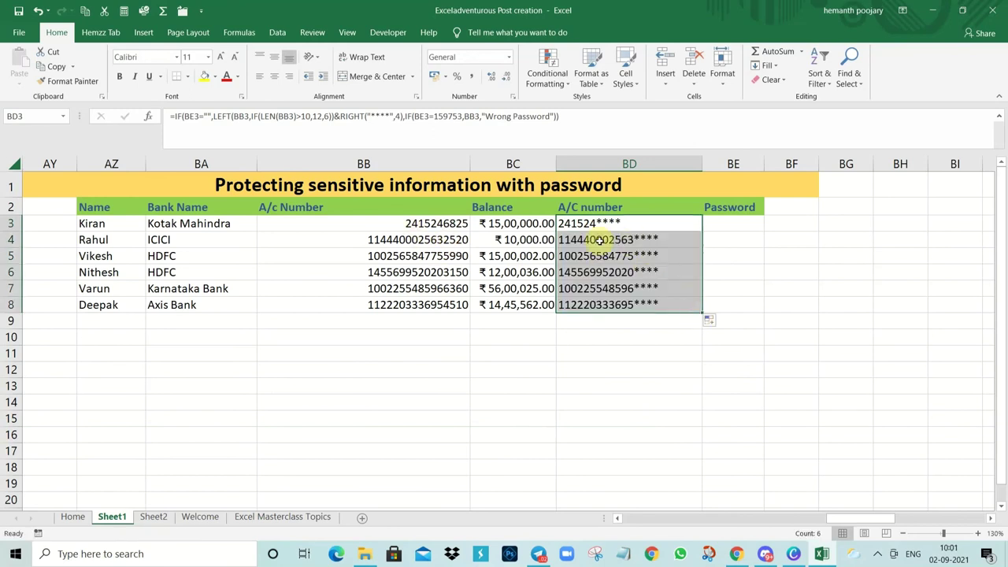
left_click(737, 226)
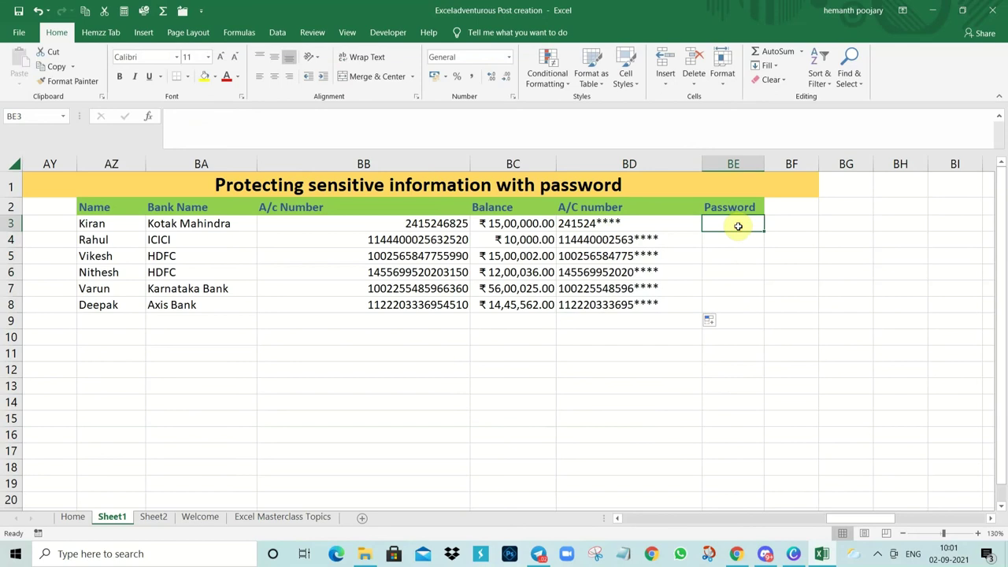
type("159753")
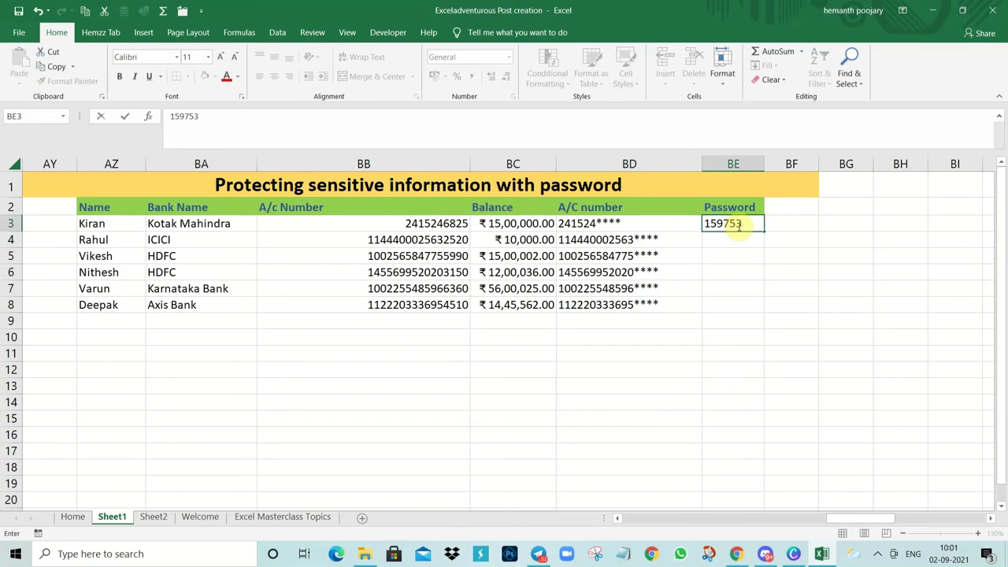
key("Return")
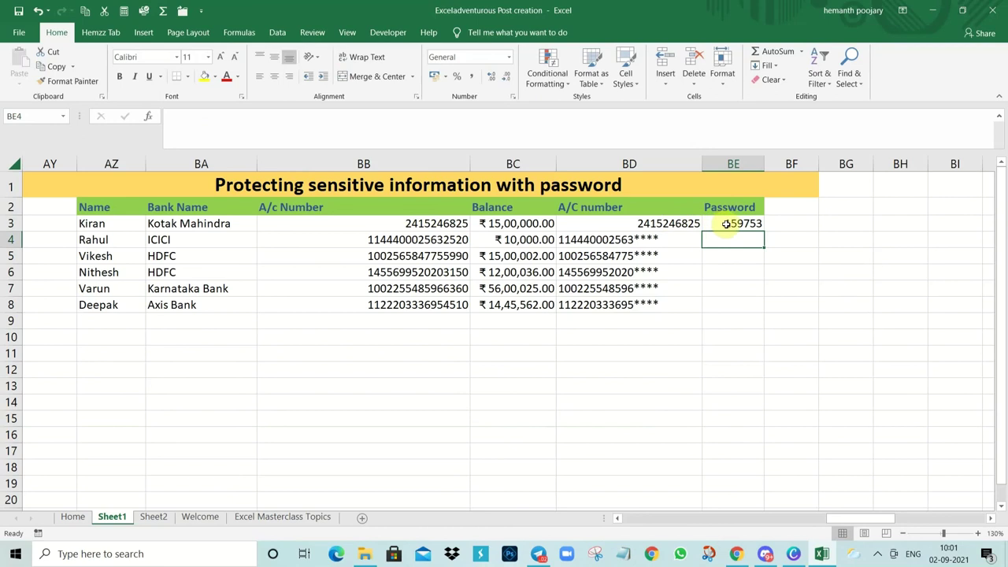
left_click(730, 224)
type("152")
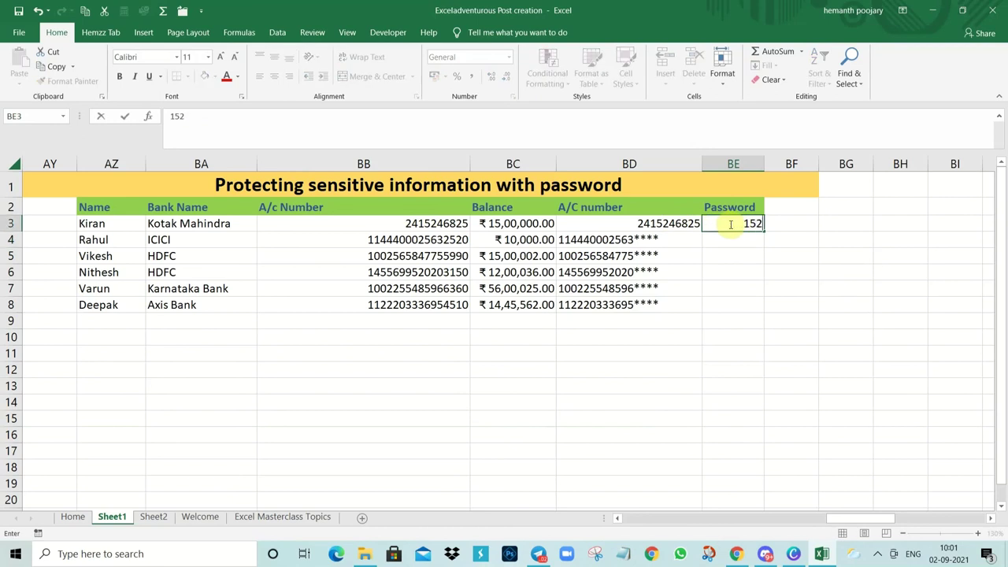
type("684")
key("Return")
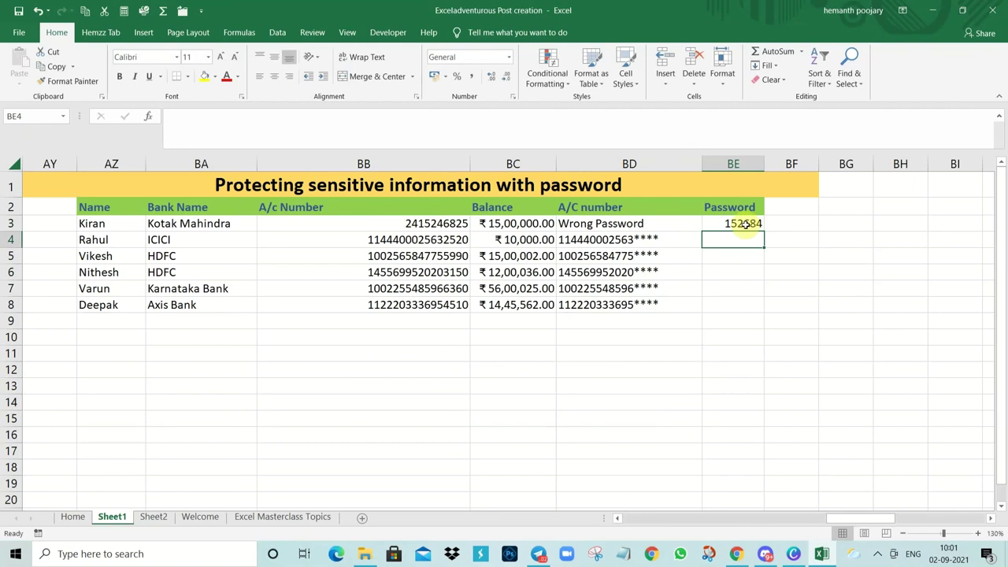
left_click(745, 224)
key("Delete")
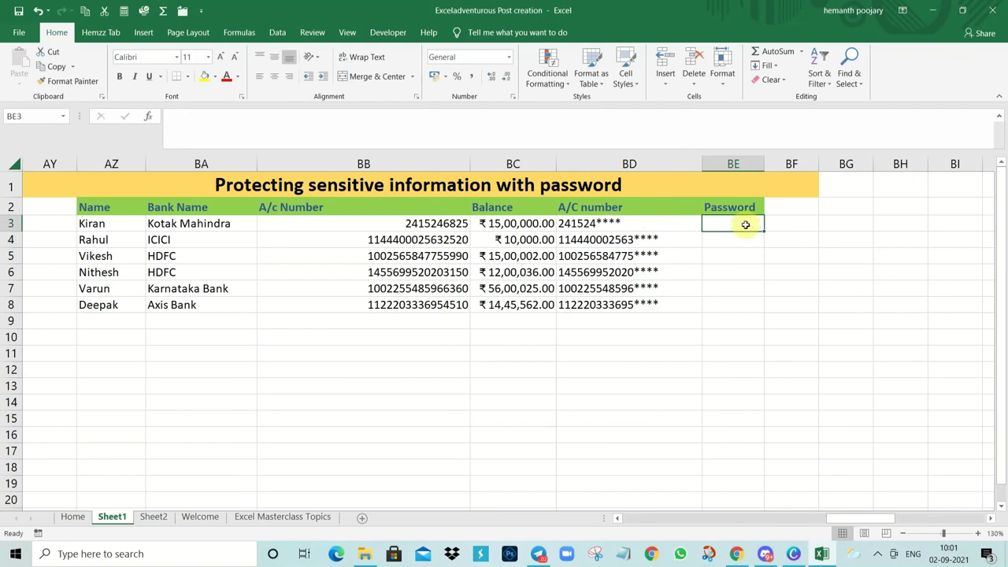
Hide column BB holding the original A/c Numbers.
left_click(731, 320)
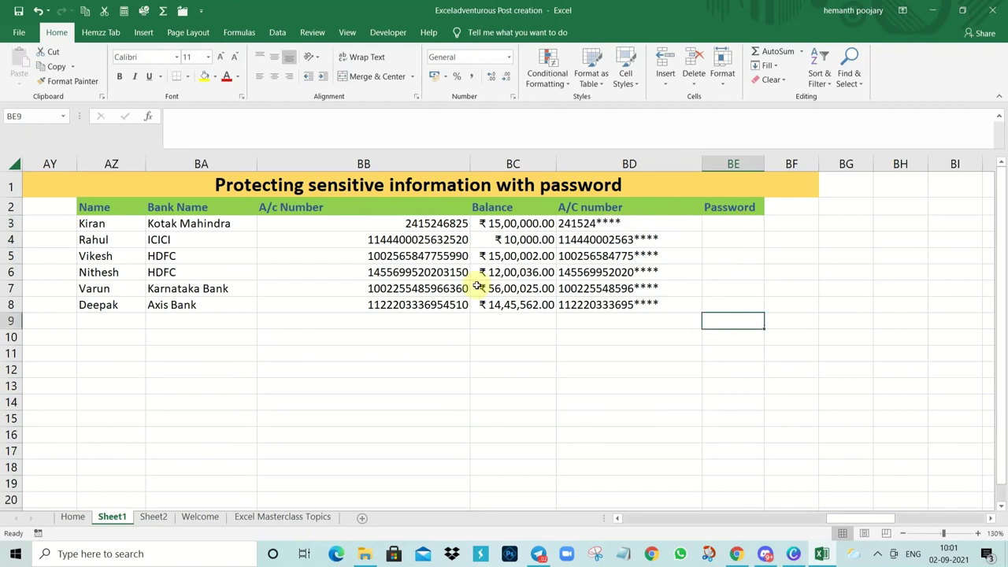
left_click(404, 165)
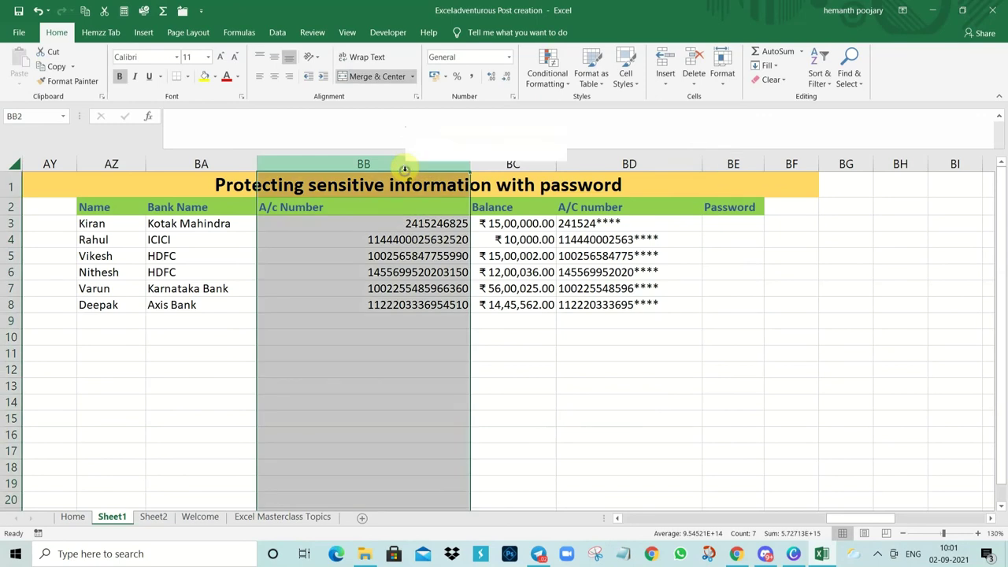
right_click(404, 169)
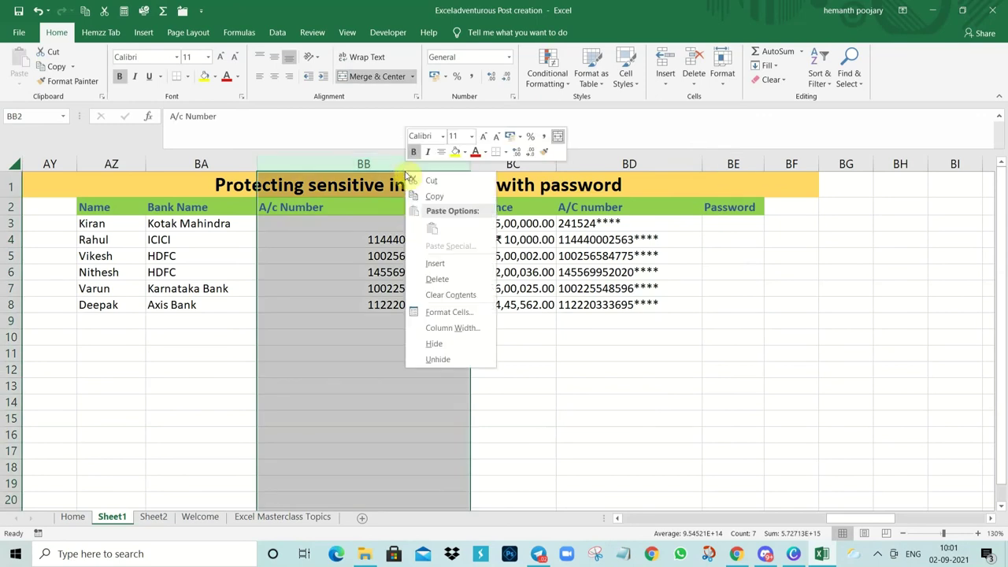
left_click(439, 347)
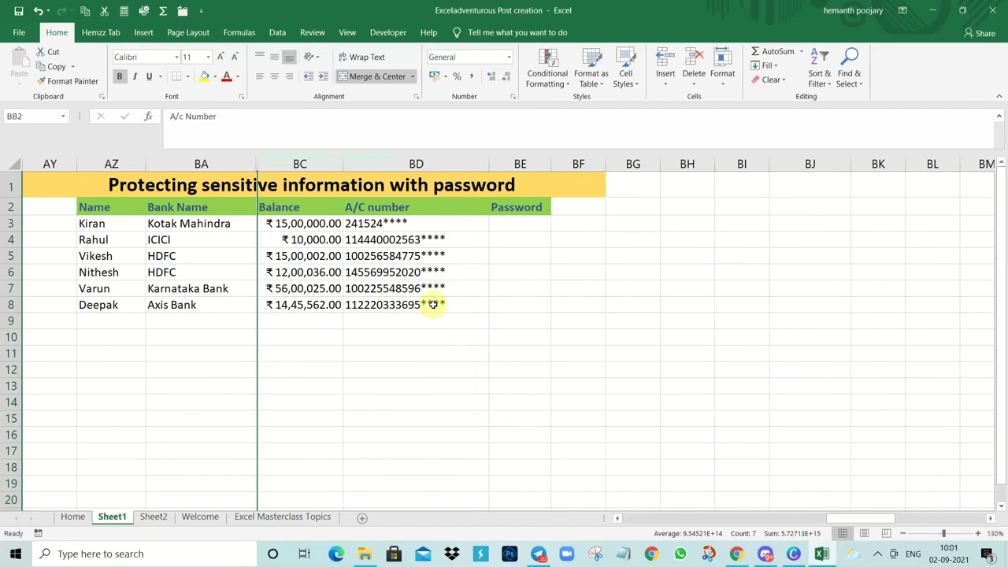
left_click(370, 384)
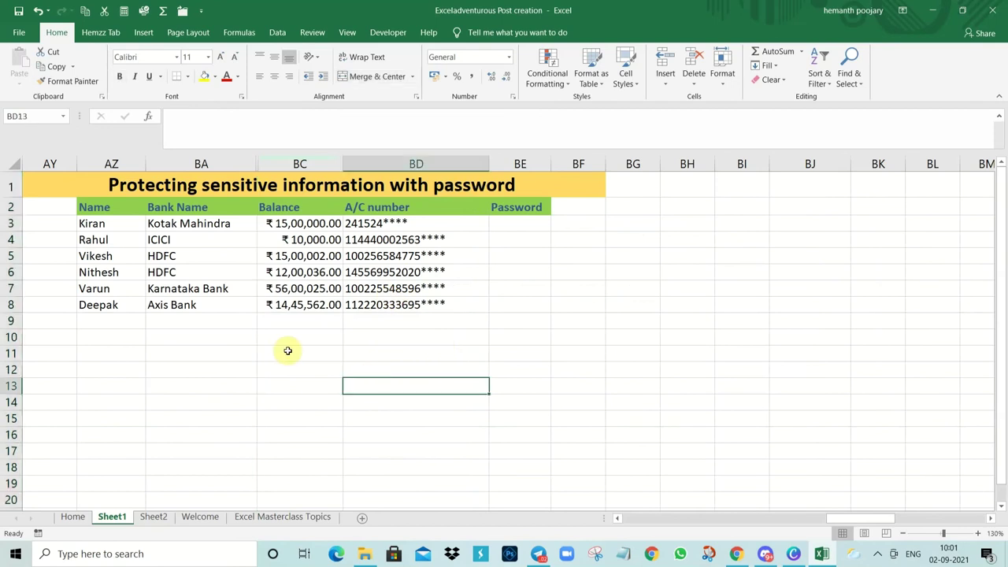
left_click(15, 164)
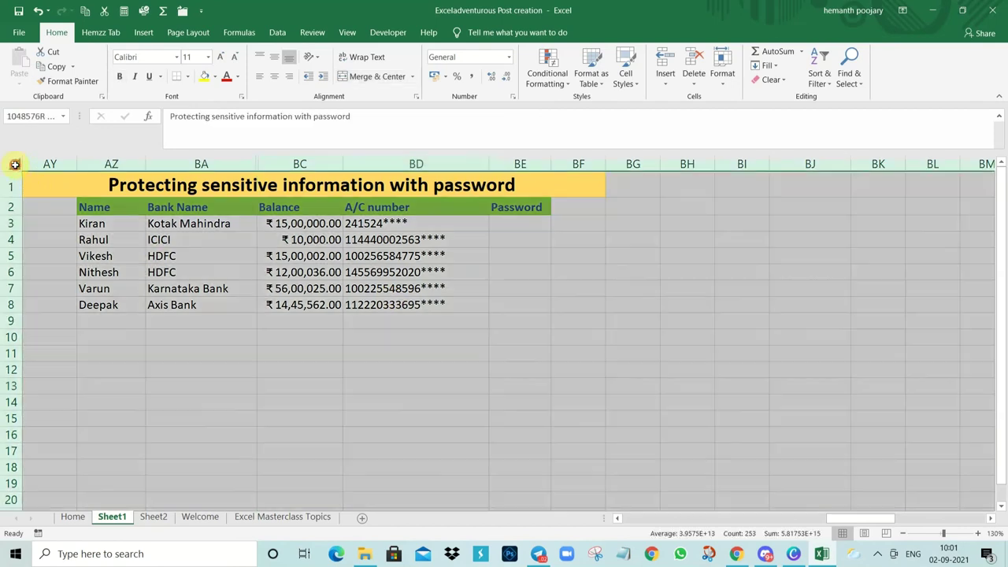
Reapply Locked and Hidden protection to all cells on the sheet.
right_click(405, 271)
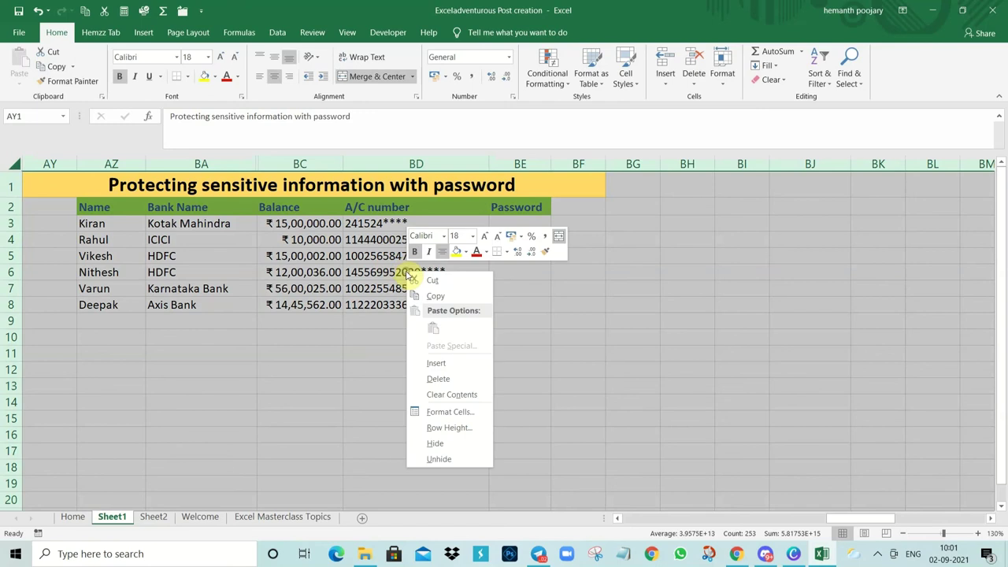
left_click(451, 411)
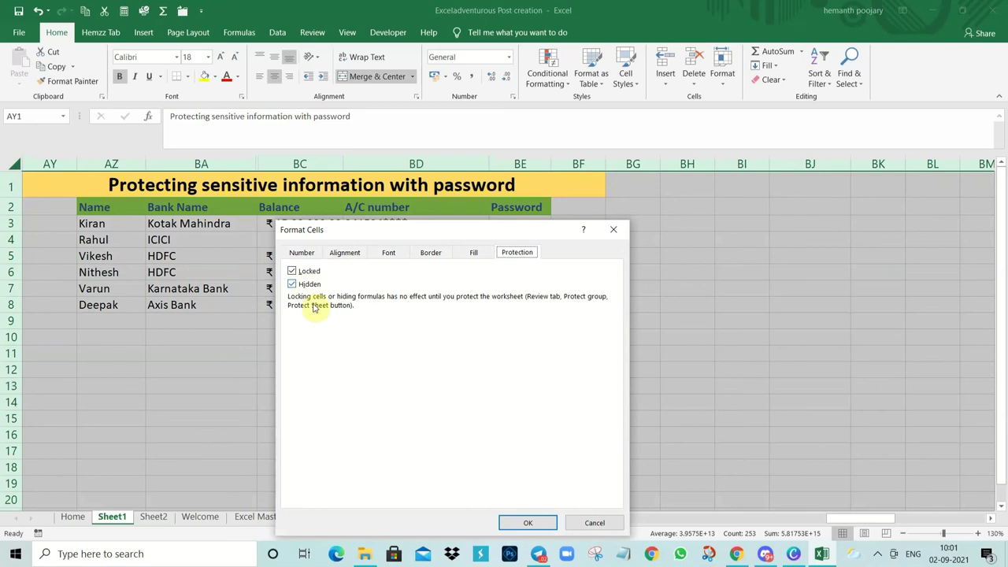
left_click(528, 524)
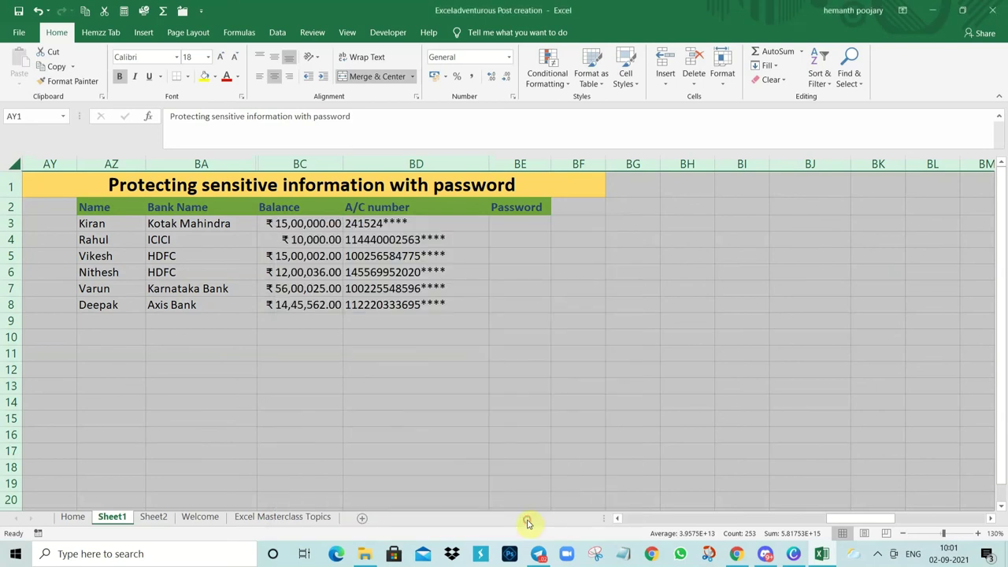
Turn off Locked and Hidden for the Password cells BE3:BE8.
left_click(520, 221)
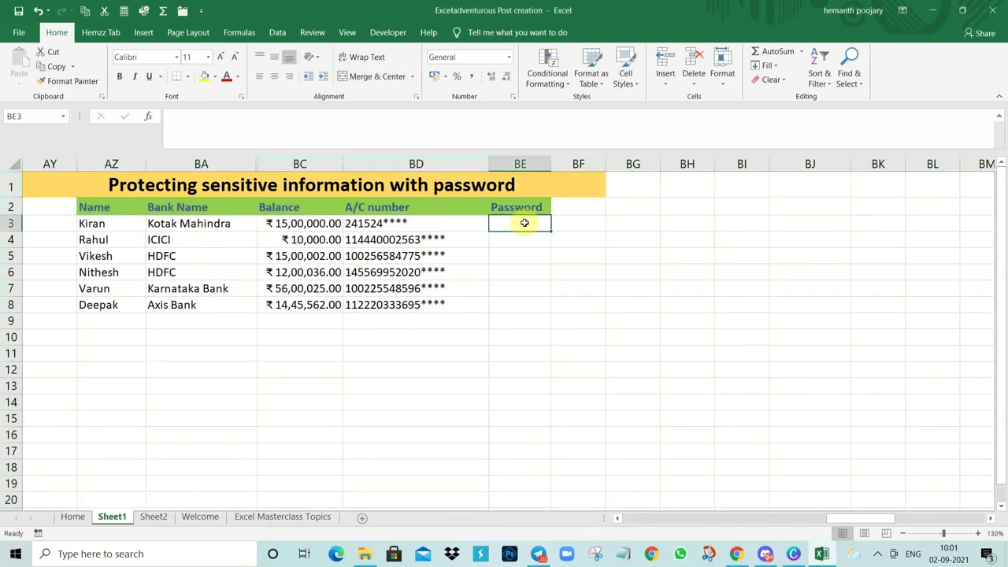
left_click_drag(520, 221, 524, 303)
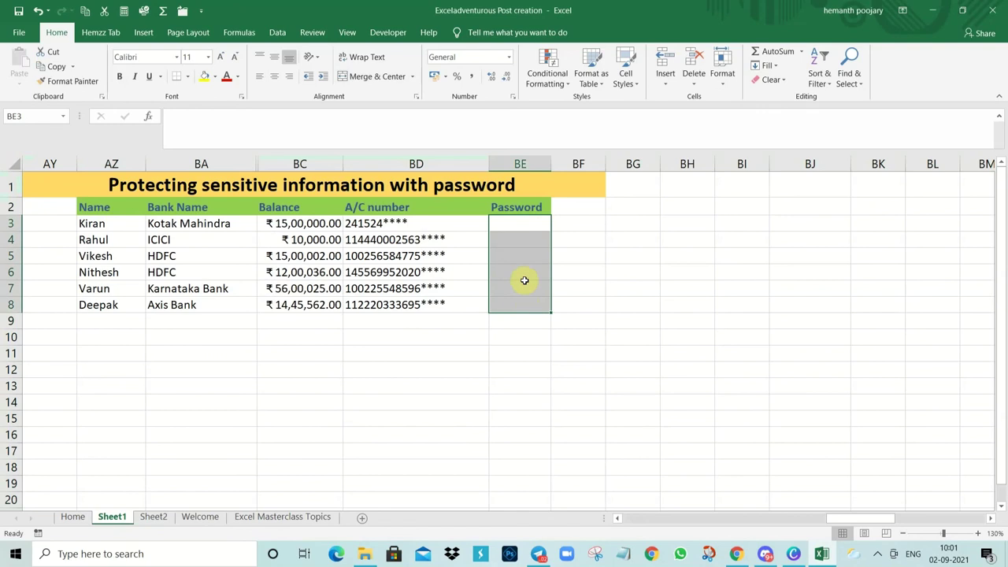
right_click(523, 254)
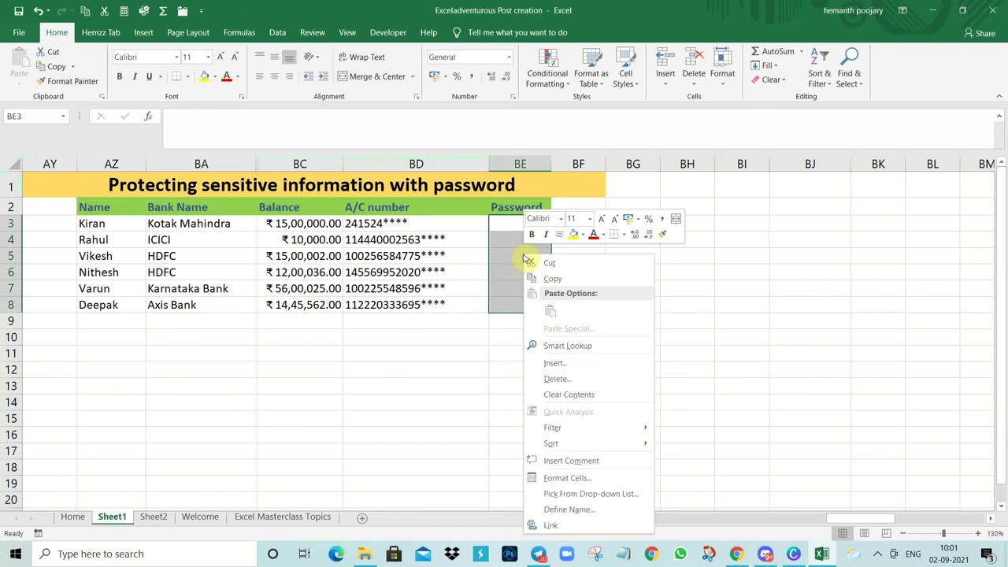
left_click(573, 480)
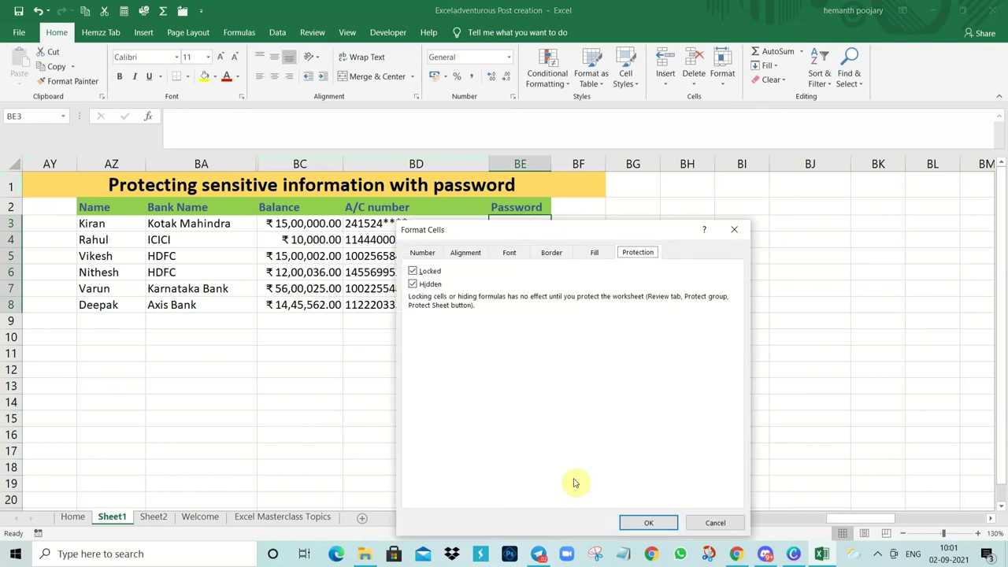
left_click(412, 271)
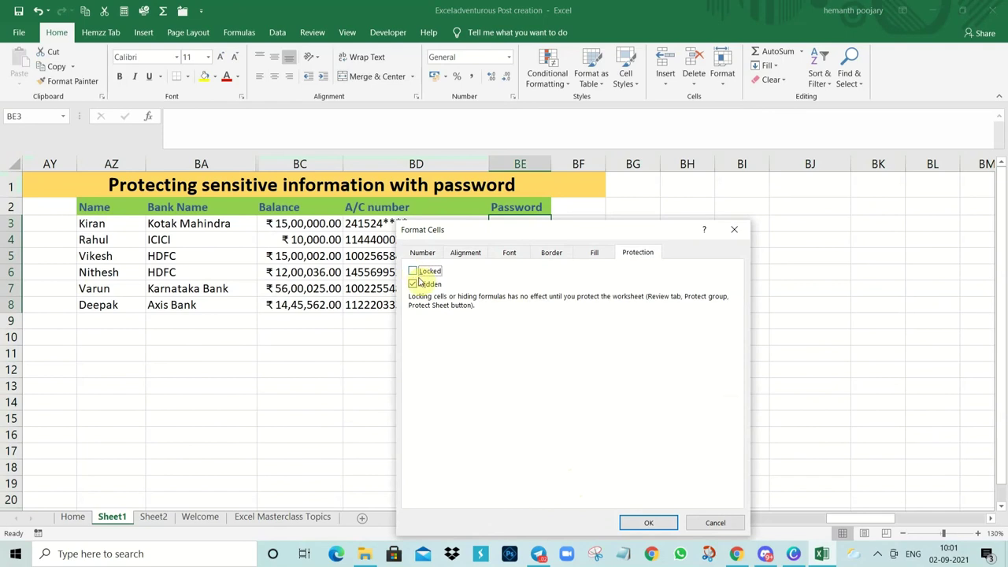
left_click(412, 284)
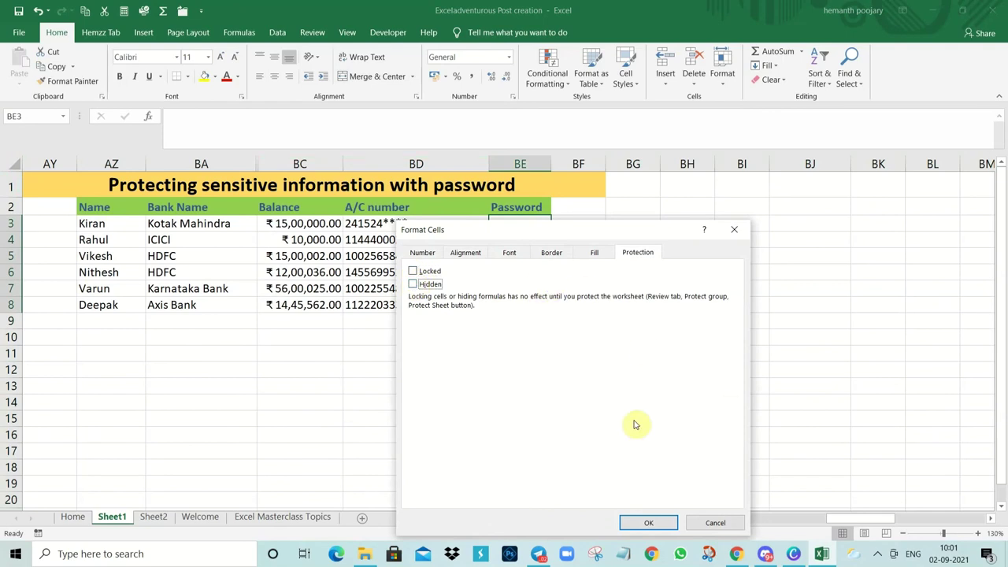
left_click(649, 525)
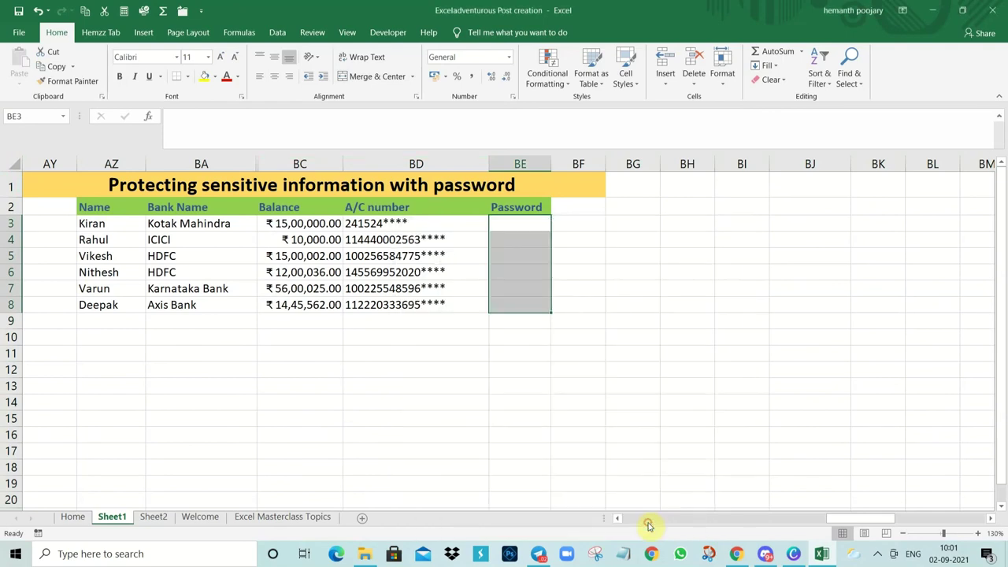
Protect Sheet1 again with a password, leaving only the unlocked Password cells editable.
left_click(592, 286)
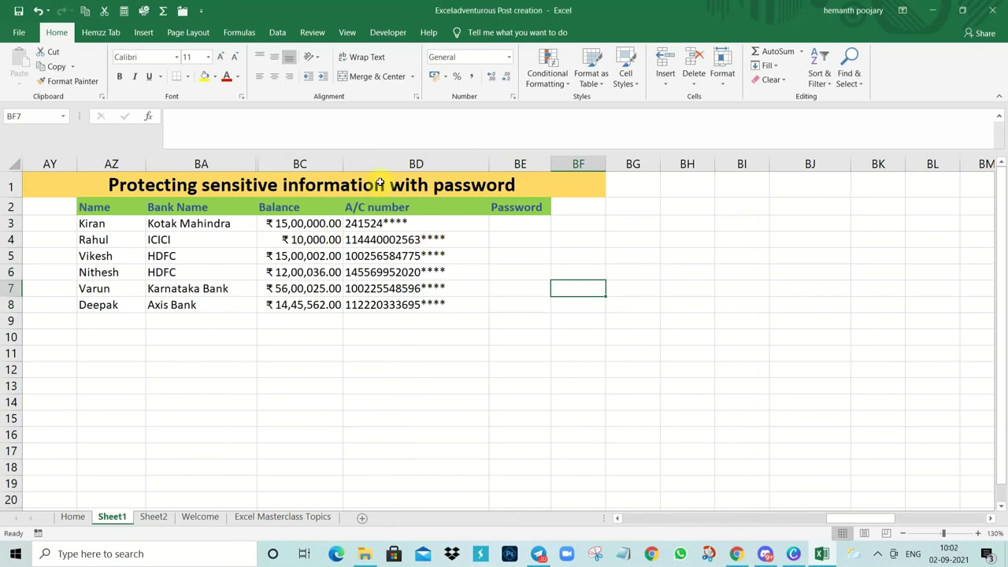
left_click(311, 33)
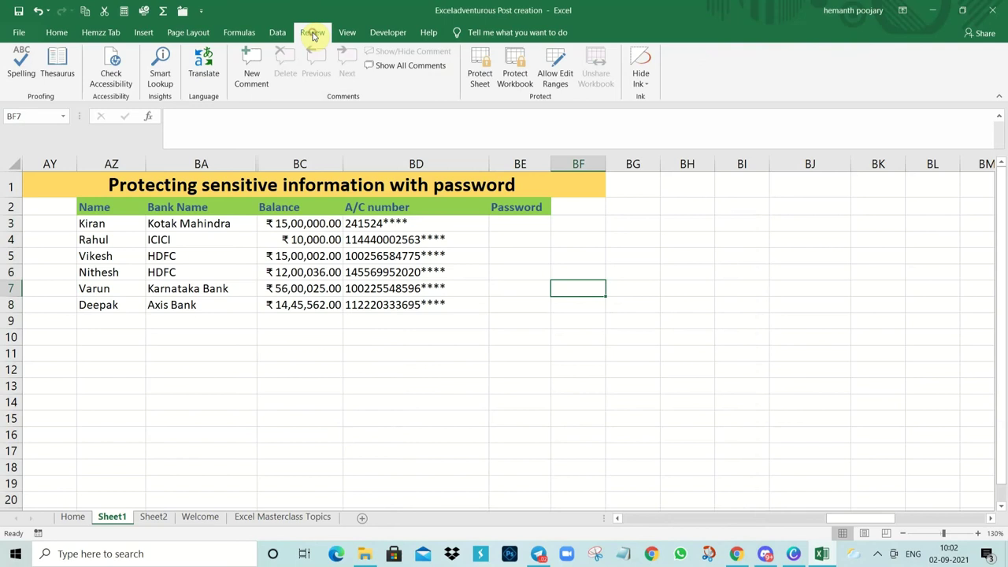
left_click(480, 75)
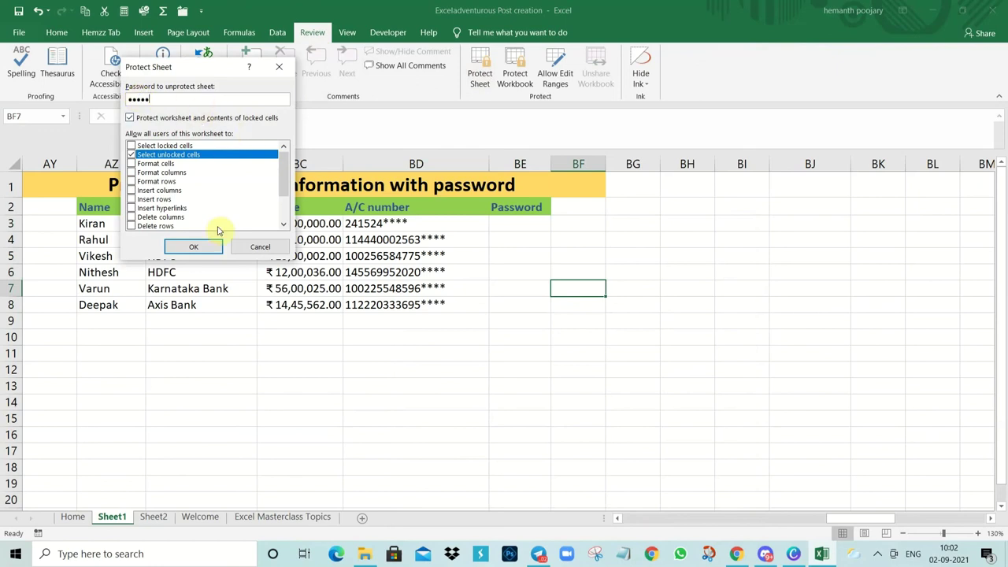
left_click(196, 249)
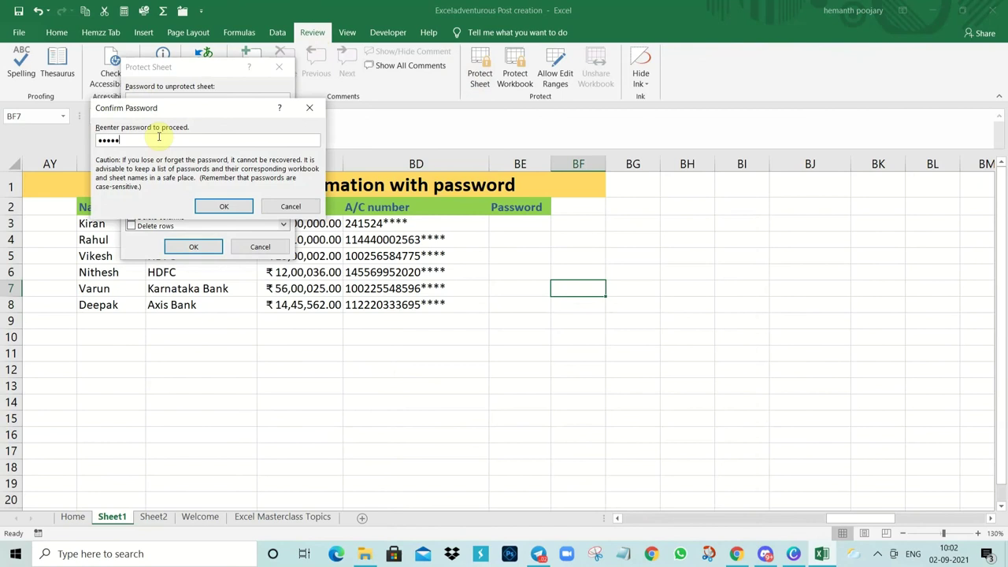
left_click(222, 206)
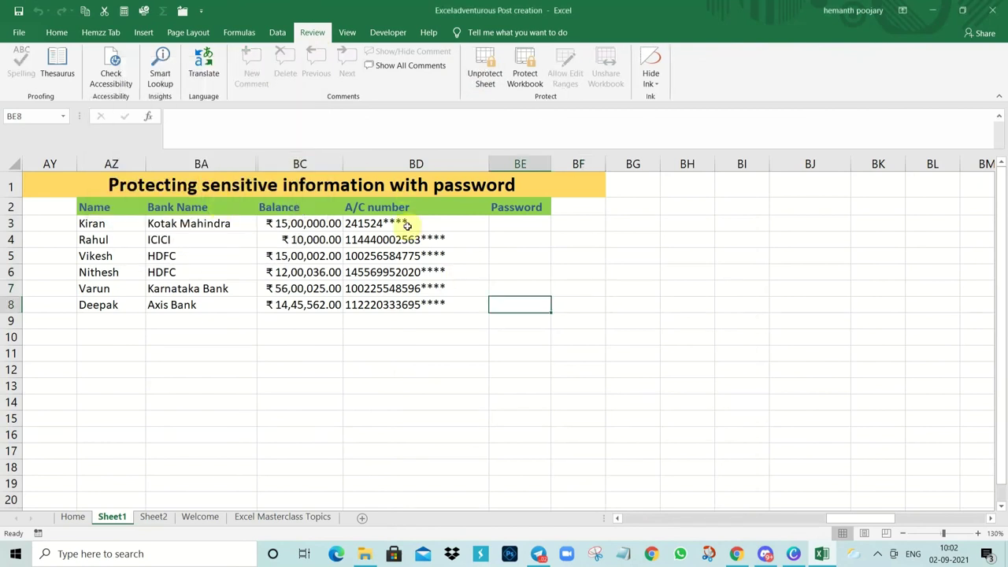
Enter the correct password in BE4 and copy it into BE5:BE8 to unmask every account number.
type("1")
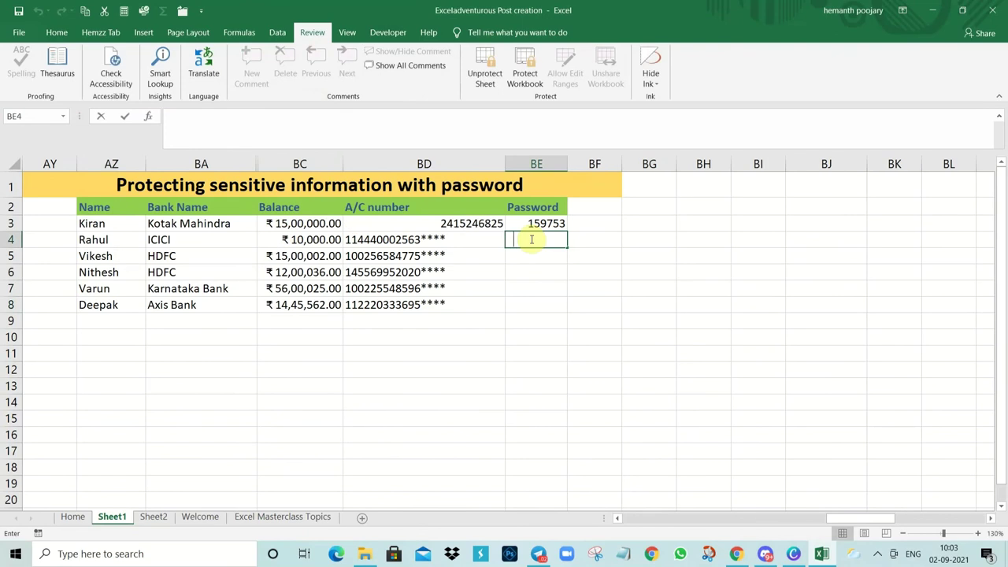
type("59753")
key("Return")
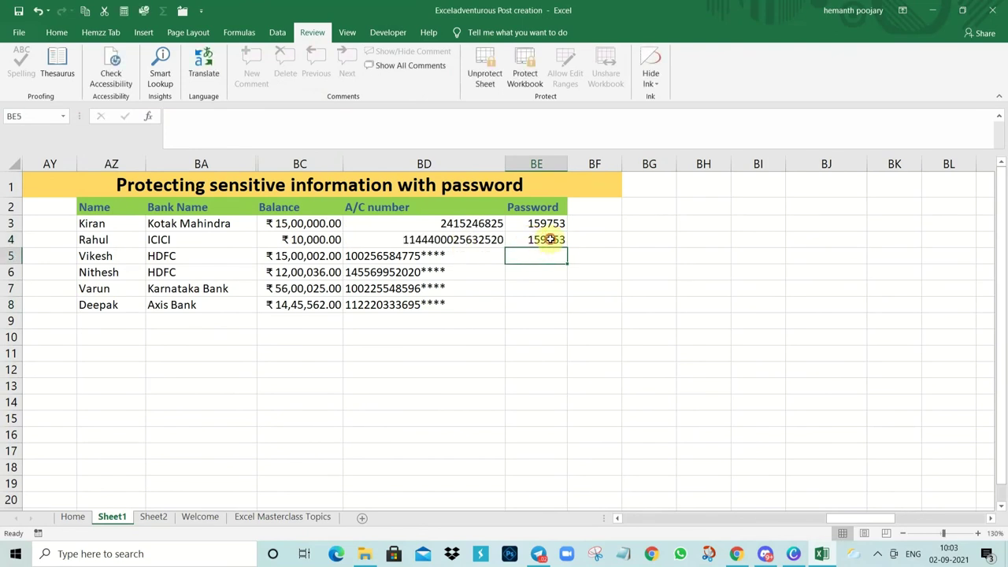
left_click(550, 239)
key("ctrl+c")
left_click_drag(543, 255, 540, 302)
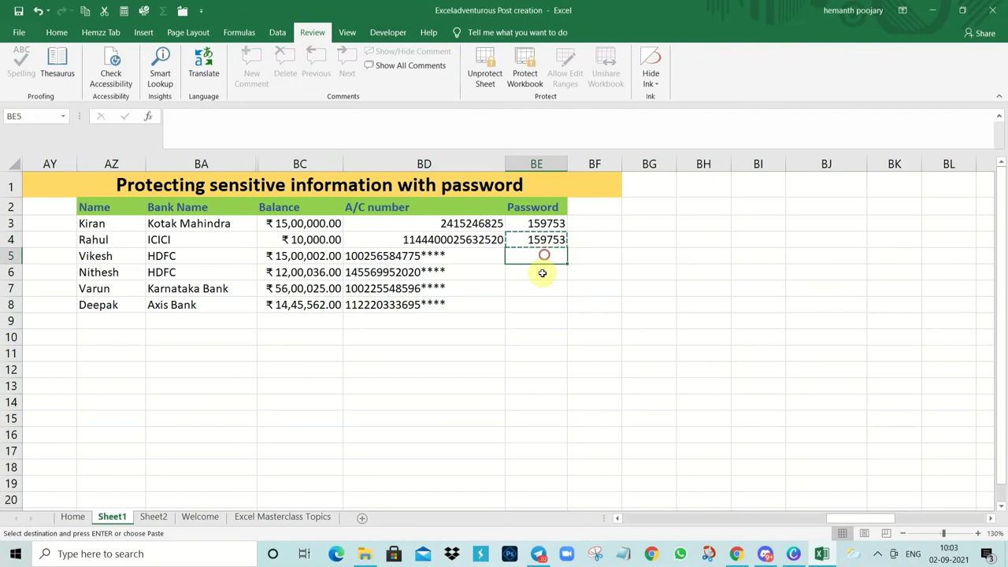
key("ctrl+v")
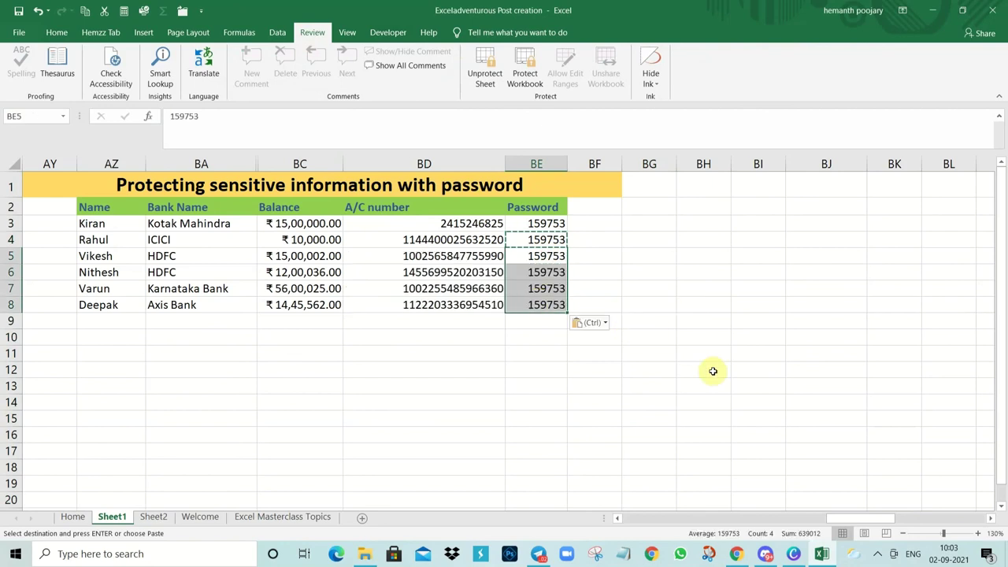
left_click(541, 270)
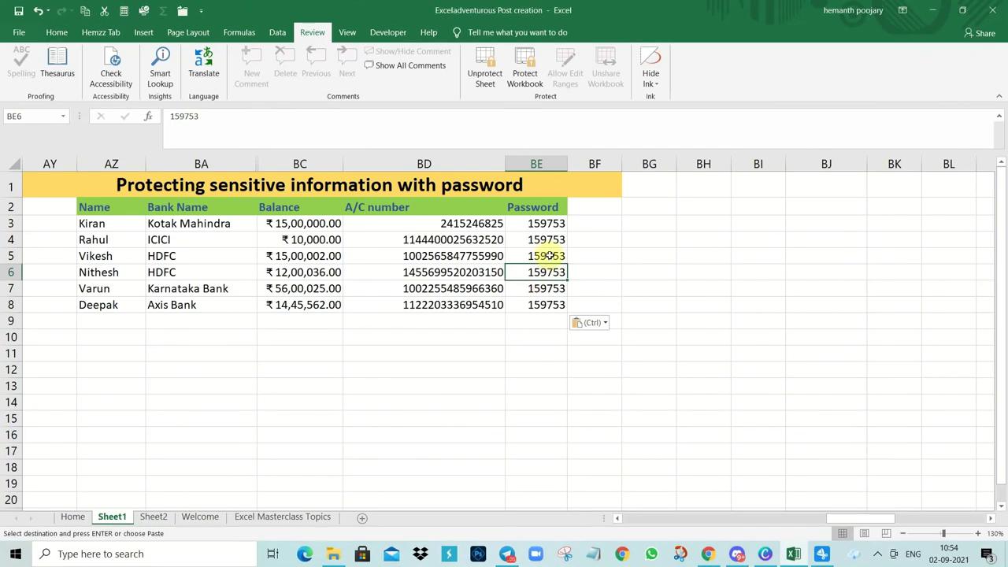
Enter incorrect passwords in BE5 and BE6 so those rows show Wrong Password.
left_click(549, 256)
type("254")
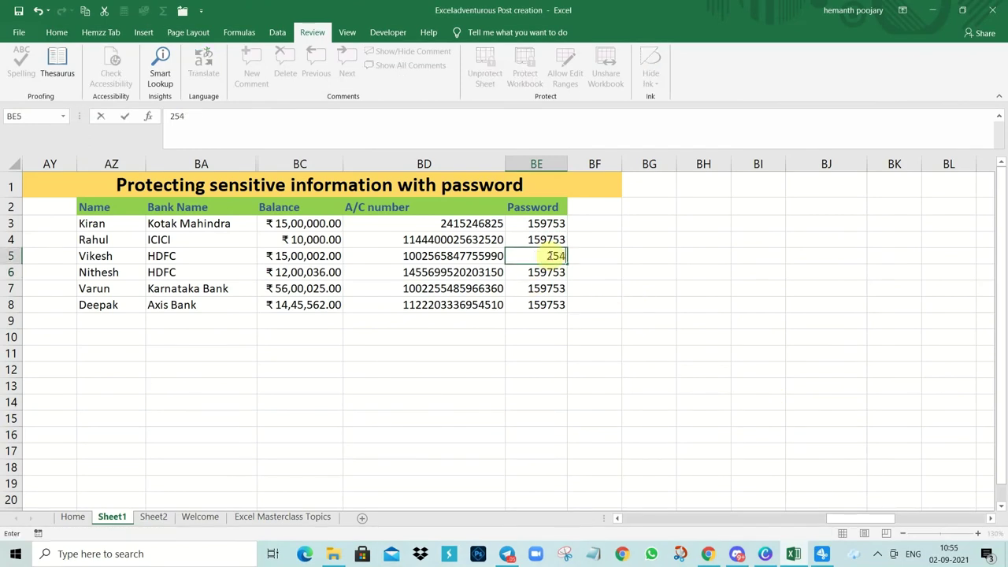
left_click(541, 273)
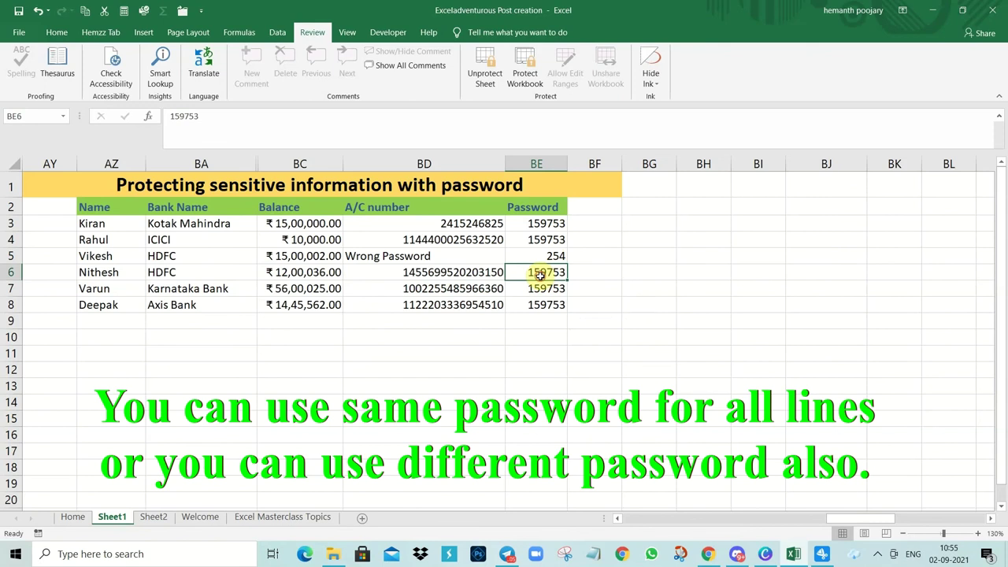
type("558")
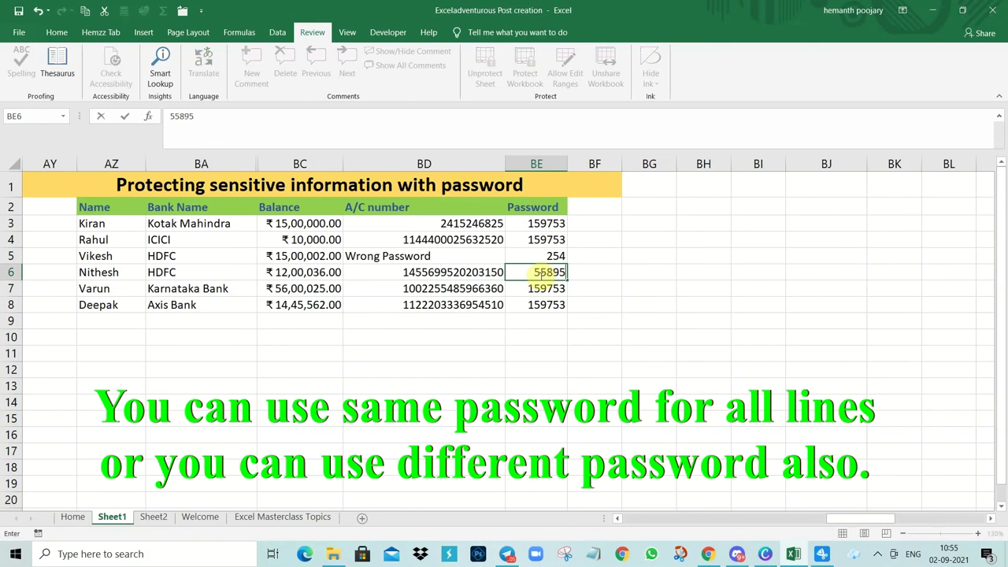
key("Return")
Clear the passwords from BE6 and BE5 so their account numbers are masked again.
left_click(547, 270)
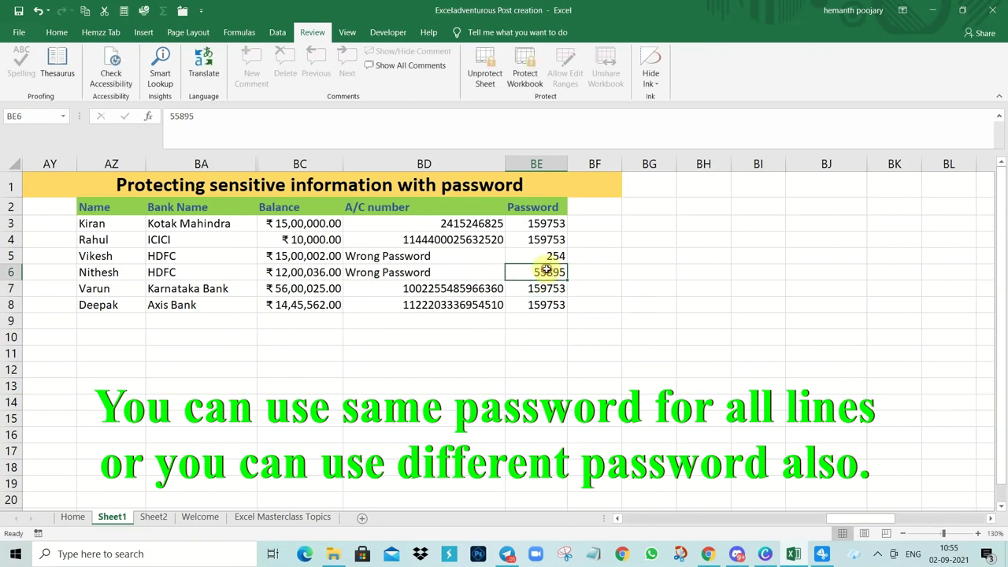
key("Delete")
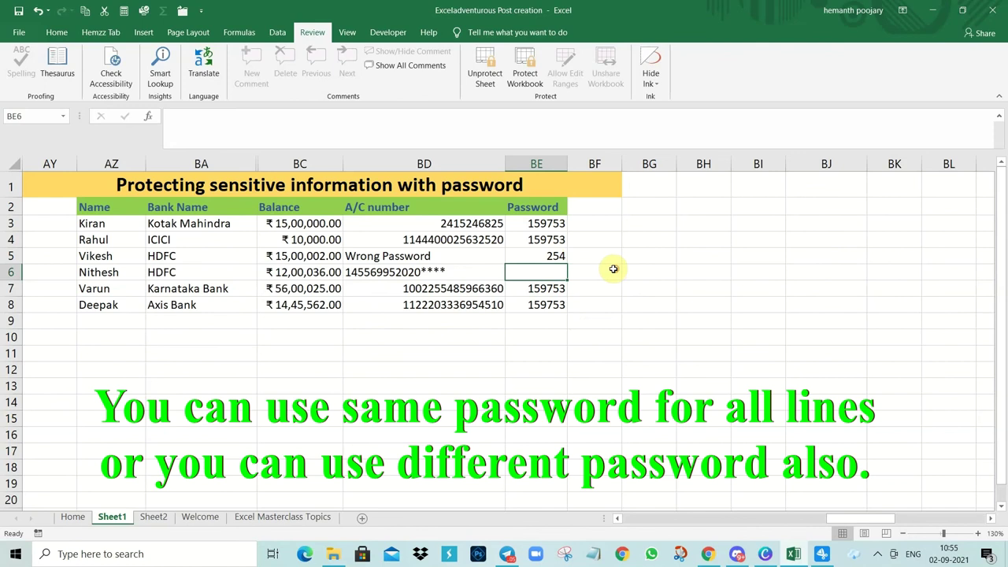
left_click(546, 256)
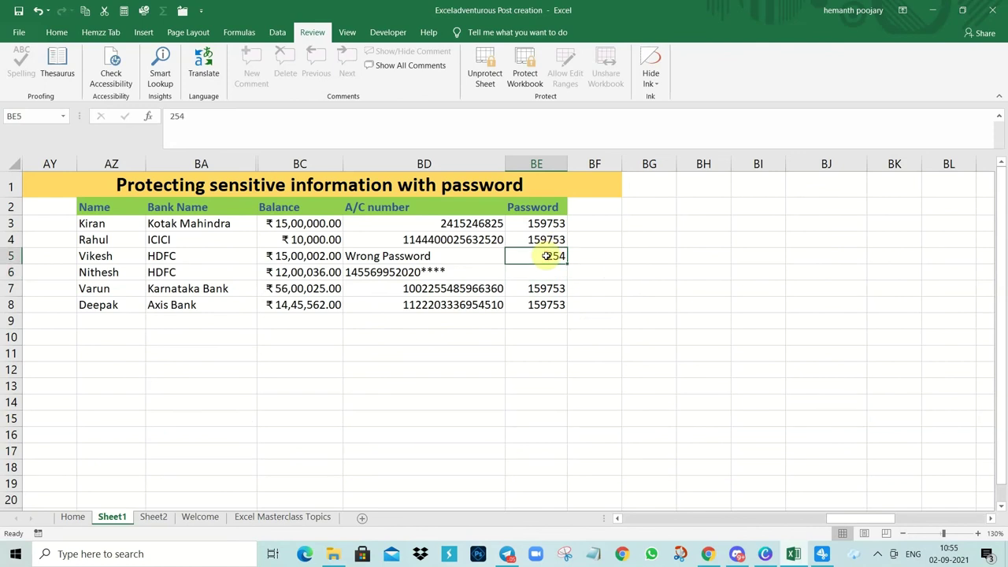
key("Delete")
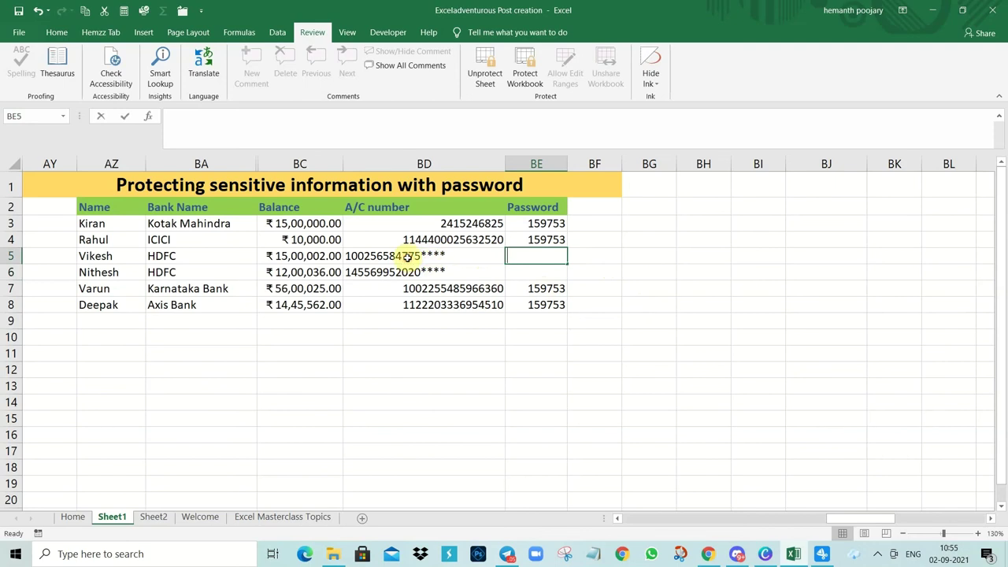
double_click(525, 260)
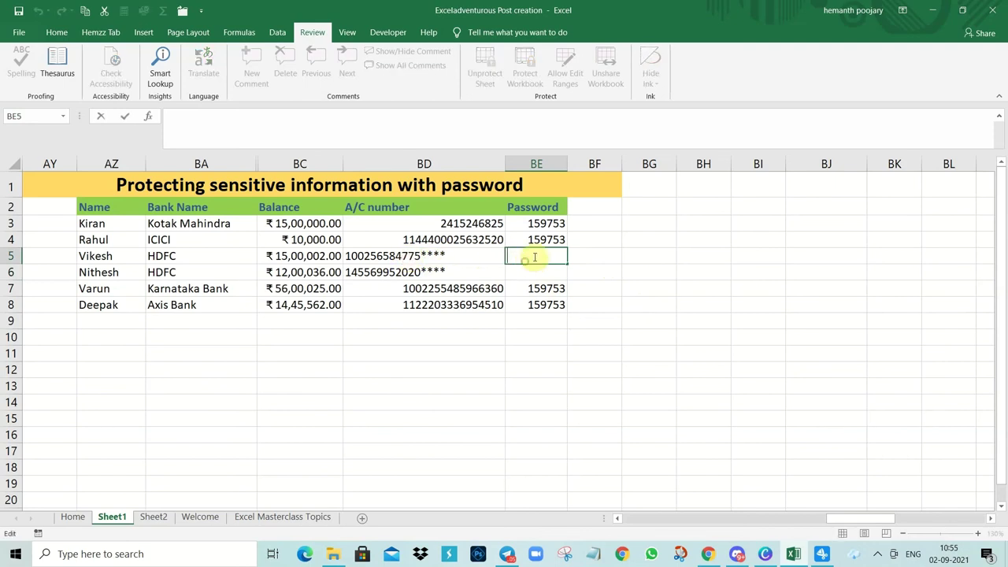